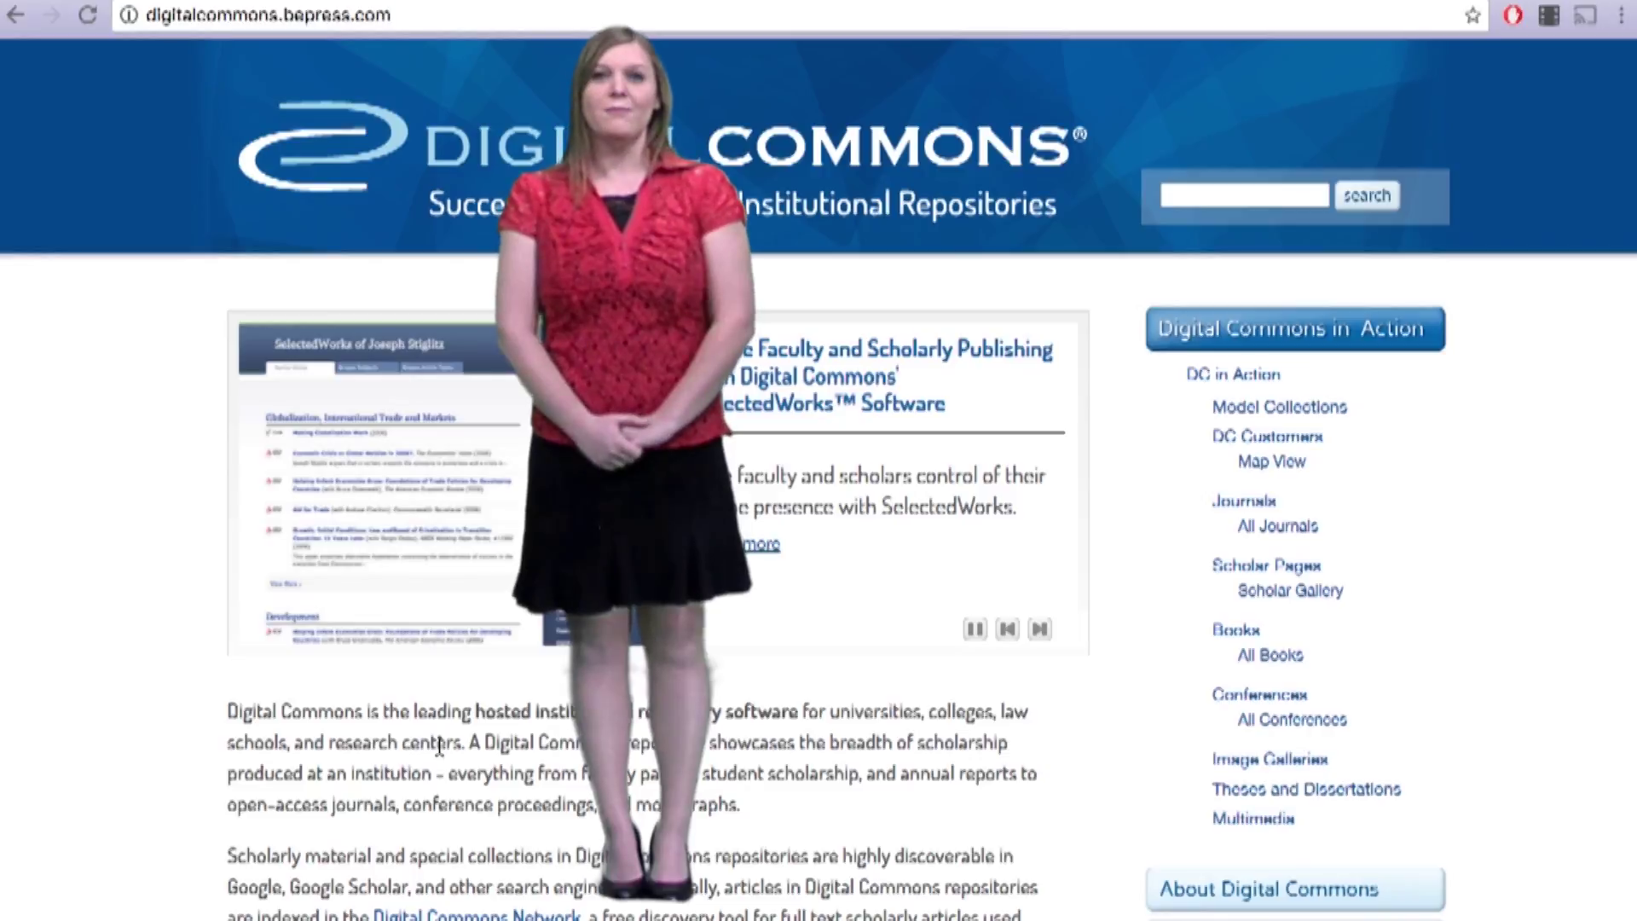
Step: Load the digitalcommons.pittstate.edu site in the browser
{"action": "left_click", "coordinate": [449, 24]}
{"action": "type", "text": "digitalcommons."}
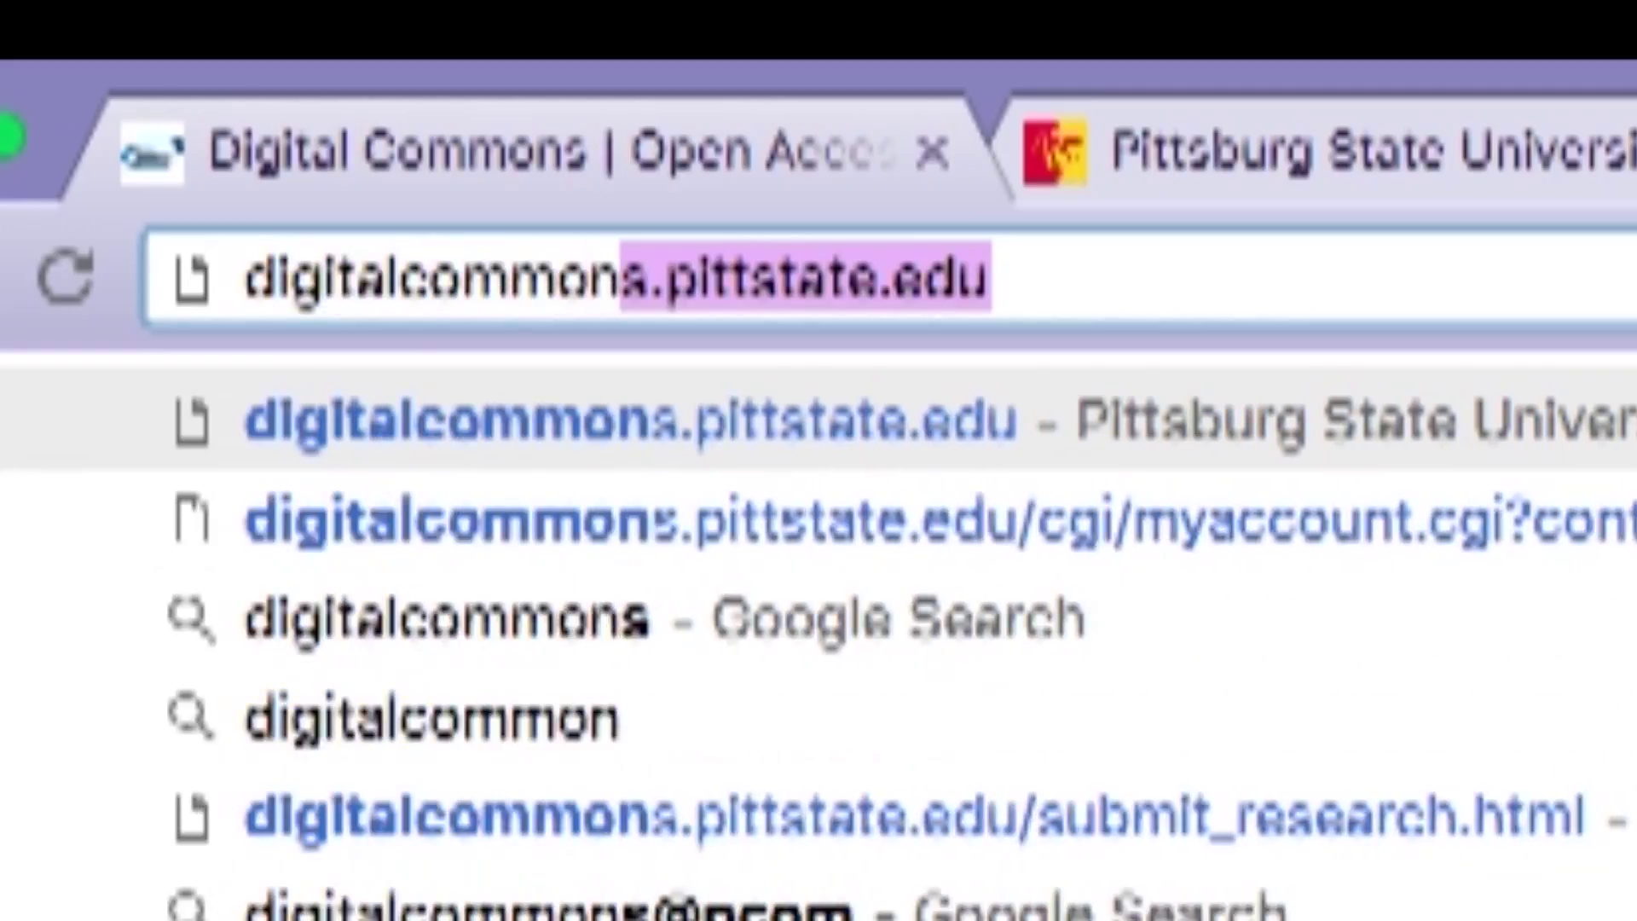
{"action": "type", "text": "pittstate.edu"}
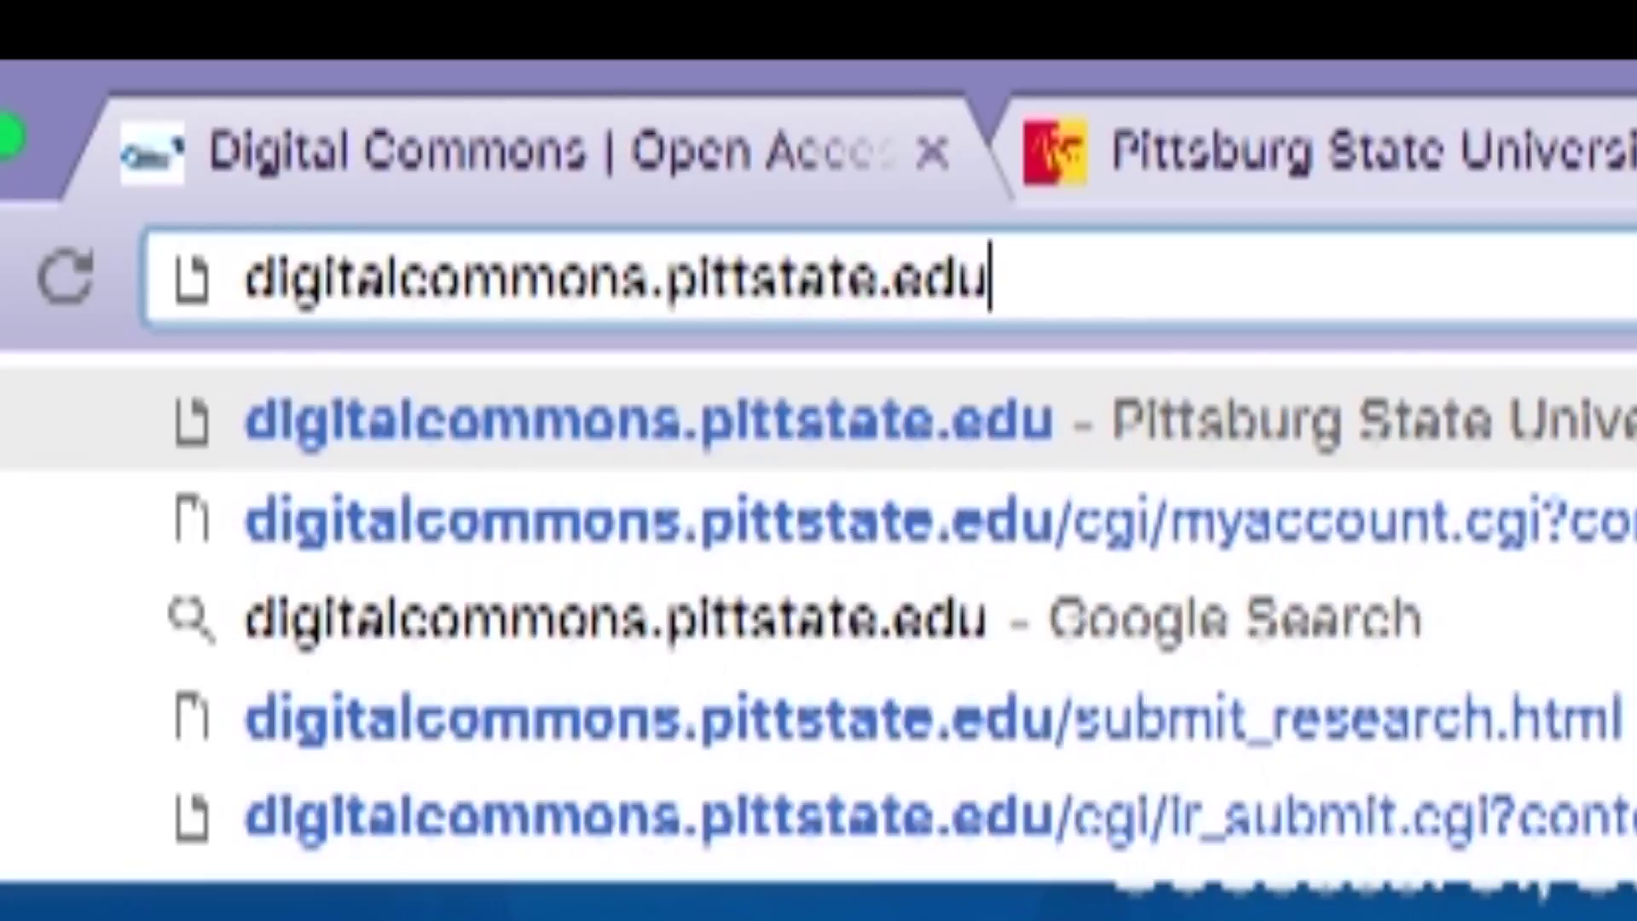
{"action": "key", "text": "Return"}
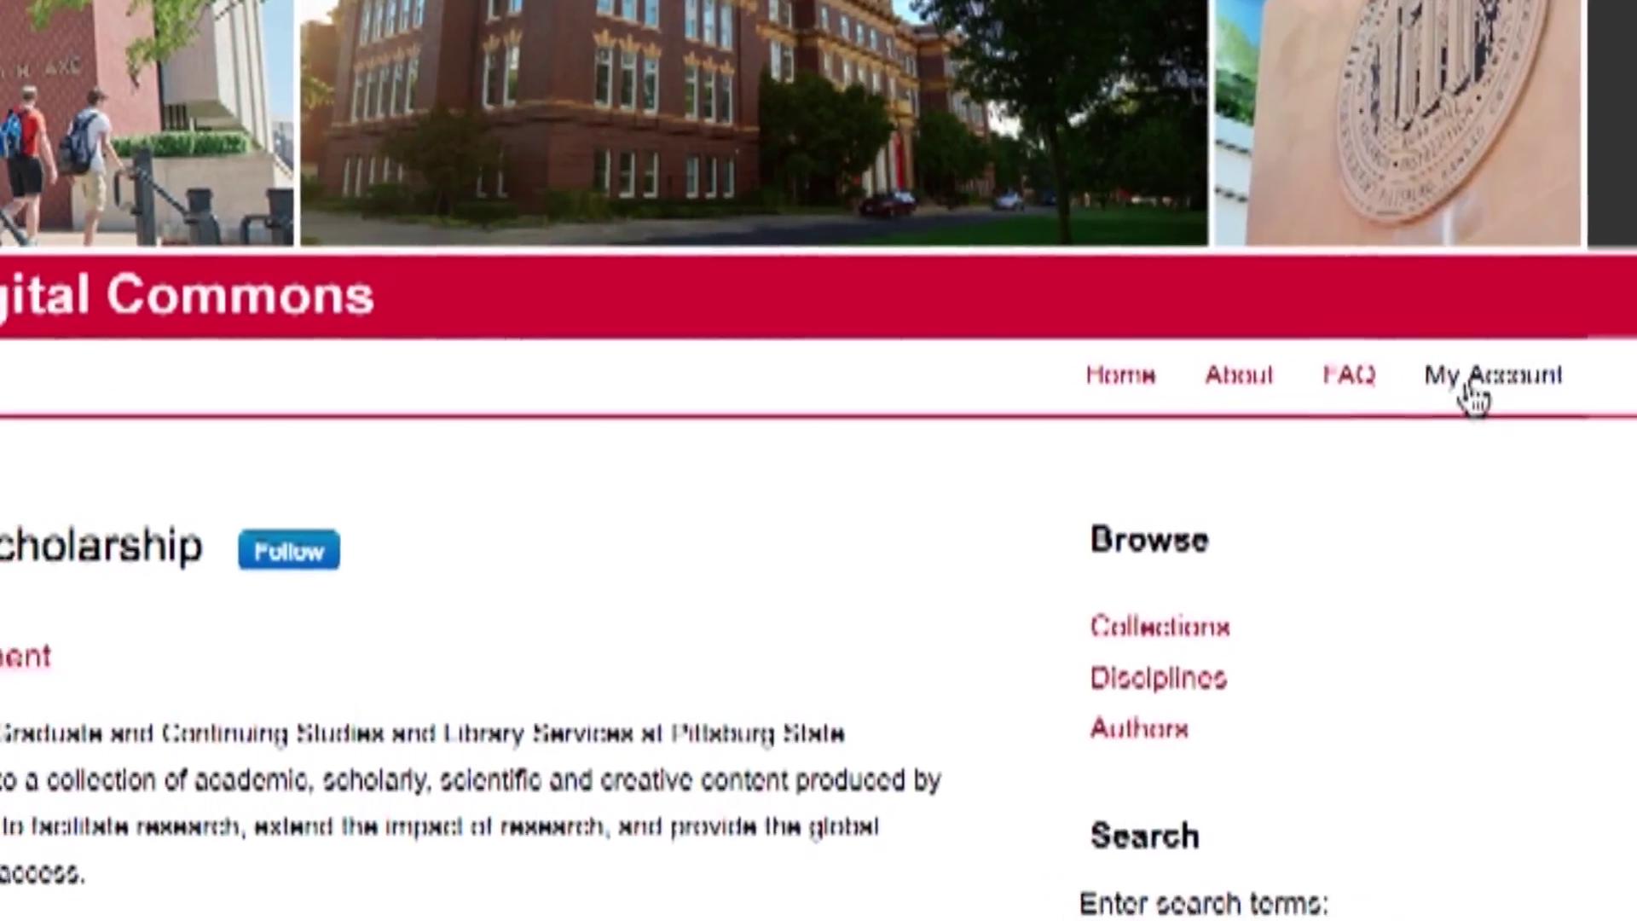
Step: Go to My Account and start signing up for a new user account
{"action": "left_click", "coordinate": [1472, 392]}
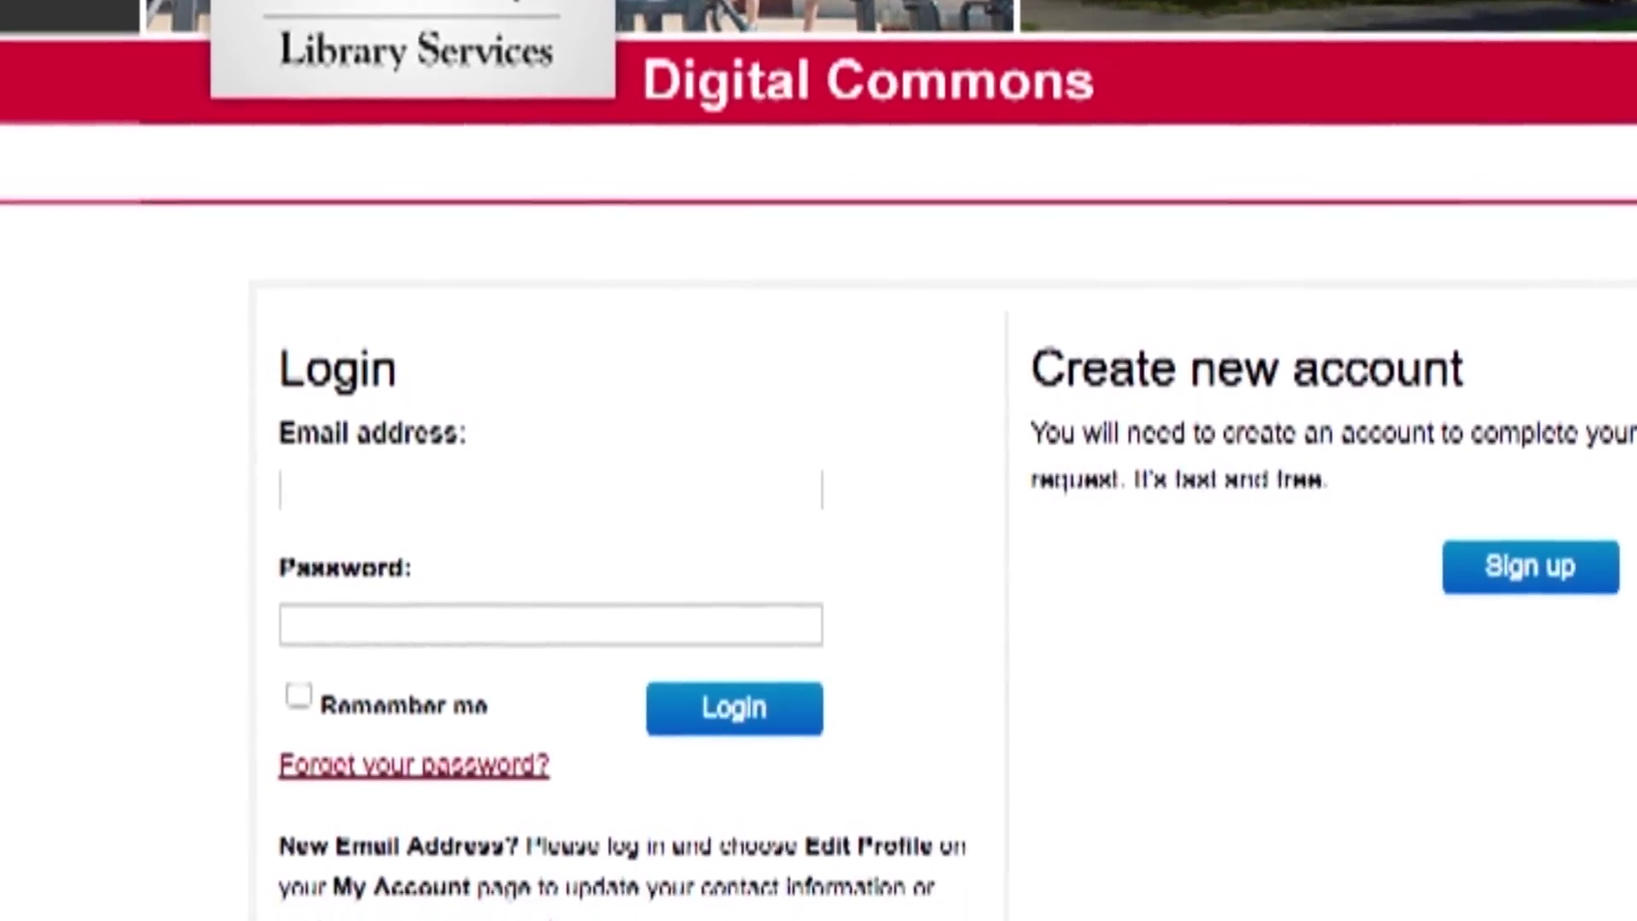
{"action": "left_click", "coordinate": [1542, 578]}
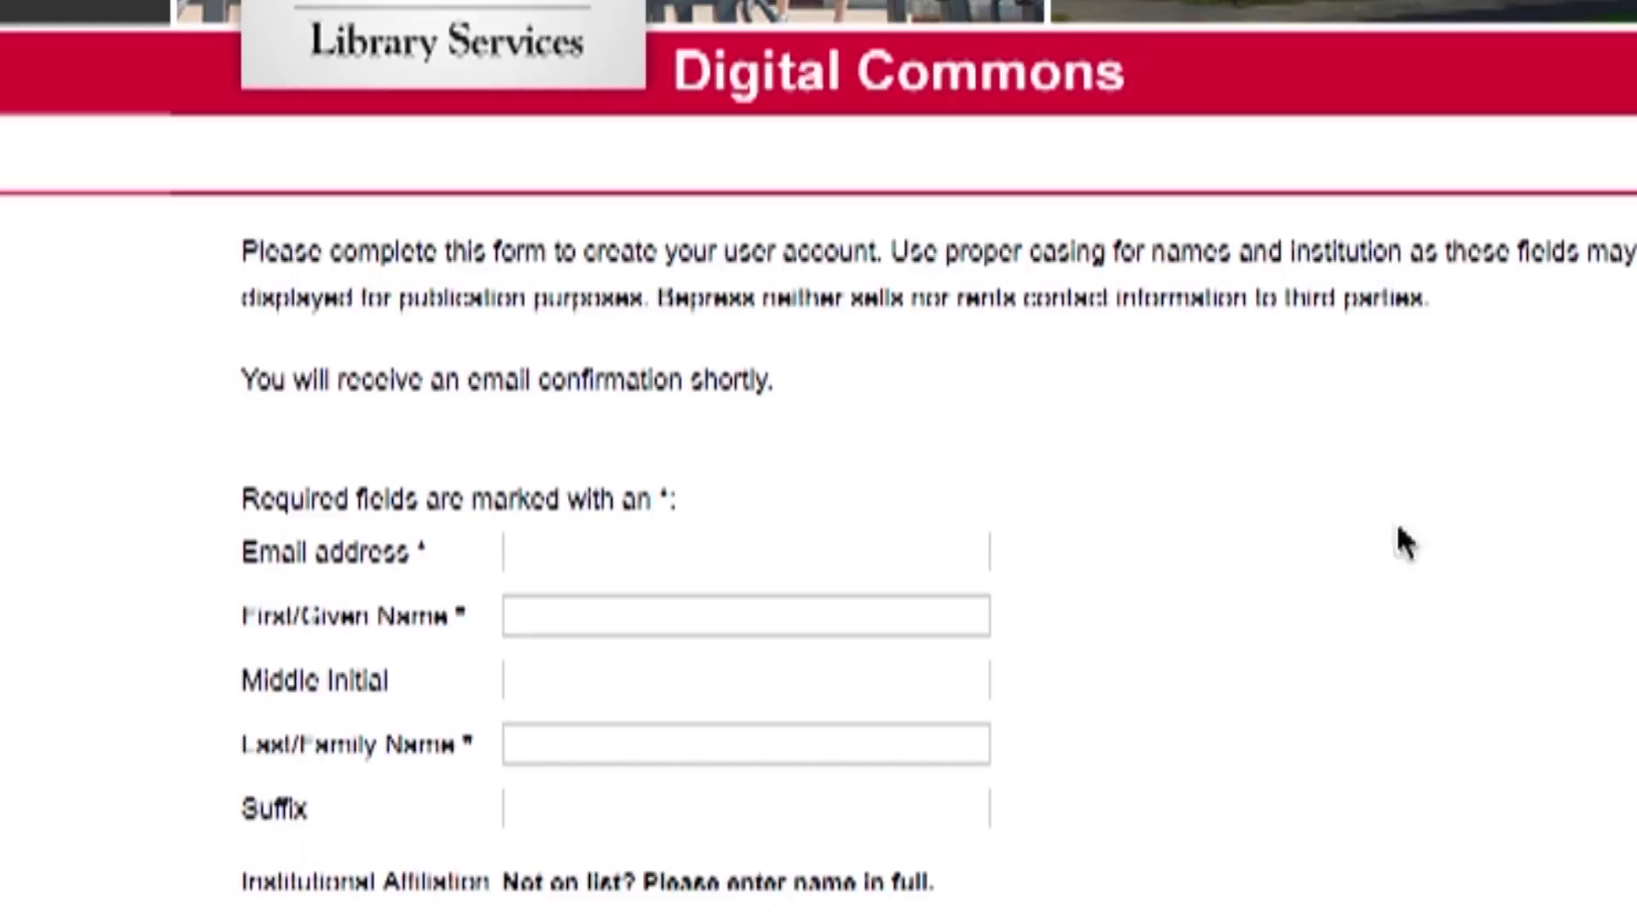
{"action": "scroll", "coordinate": [1054, 592], "scroll_direction": "down", "scroll_amount": 3}
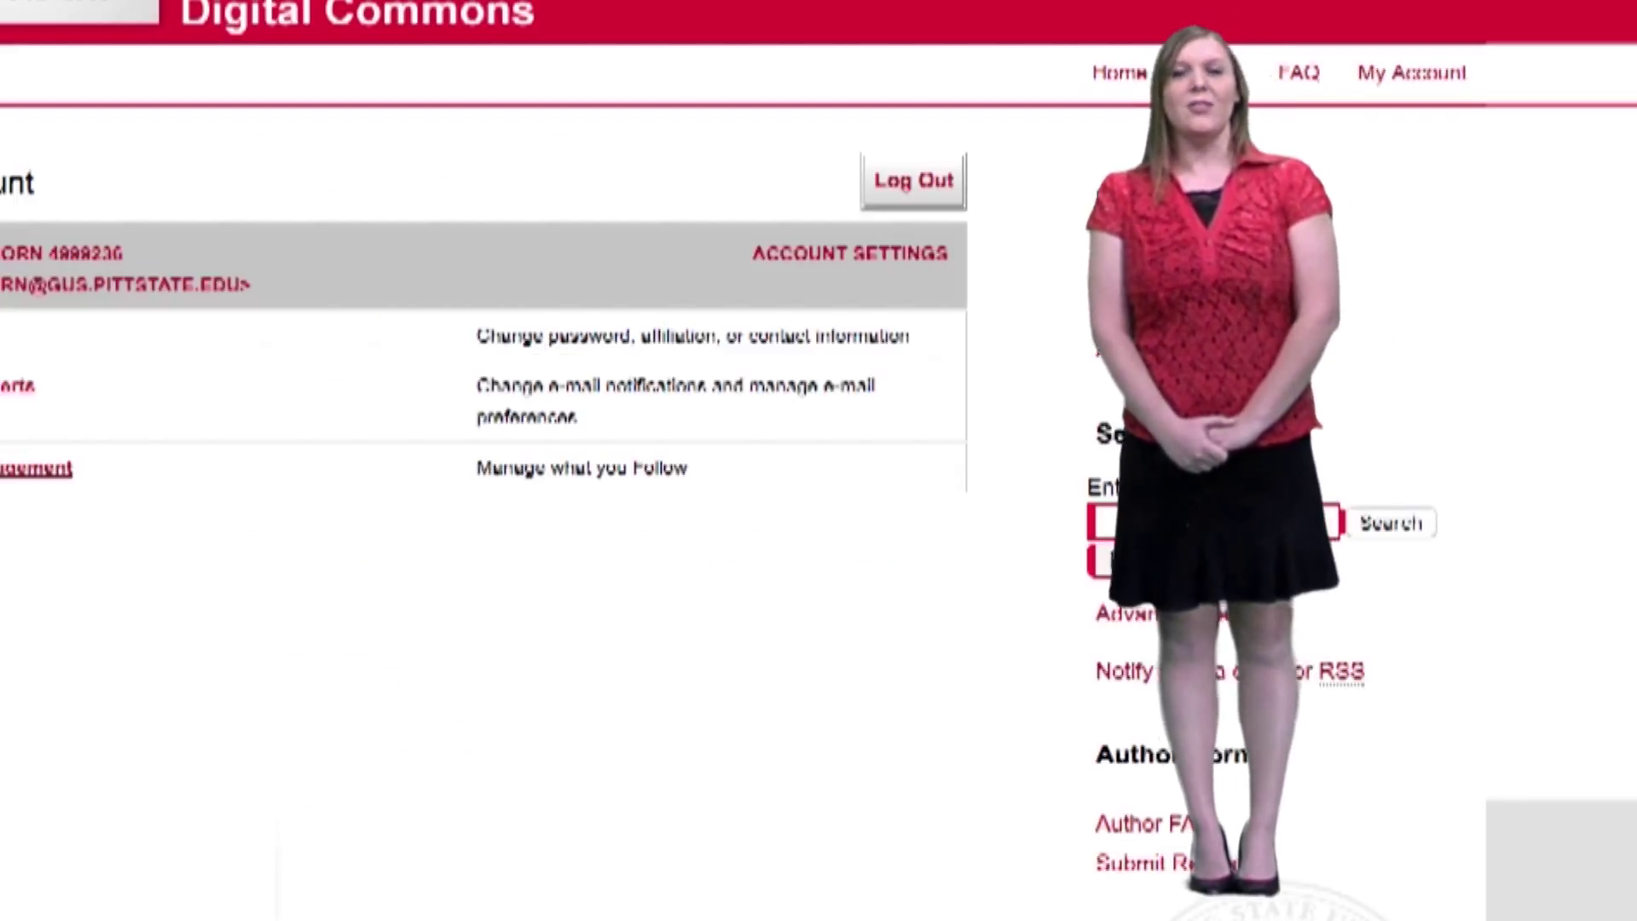
Step: Go to Submit Research and scroll through the Electronic Thesis Collection submission agreement
{"action": "scroll", "coordinate": [713, 591], "scroll_direction": "down", "scroll_amount": 5}
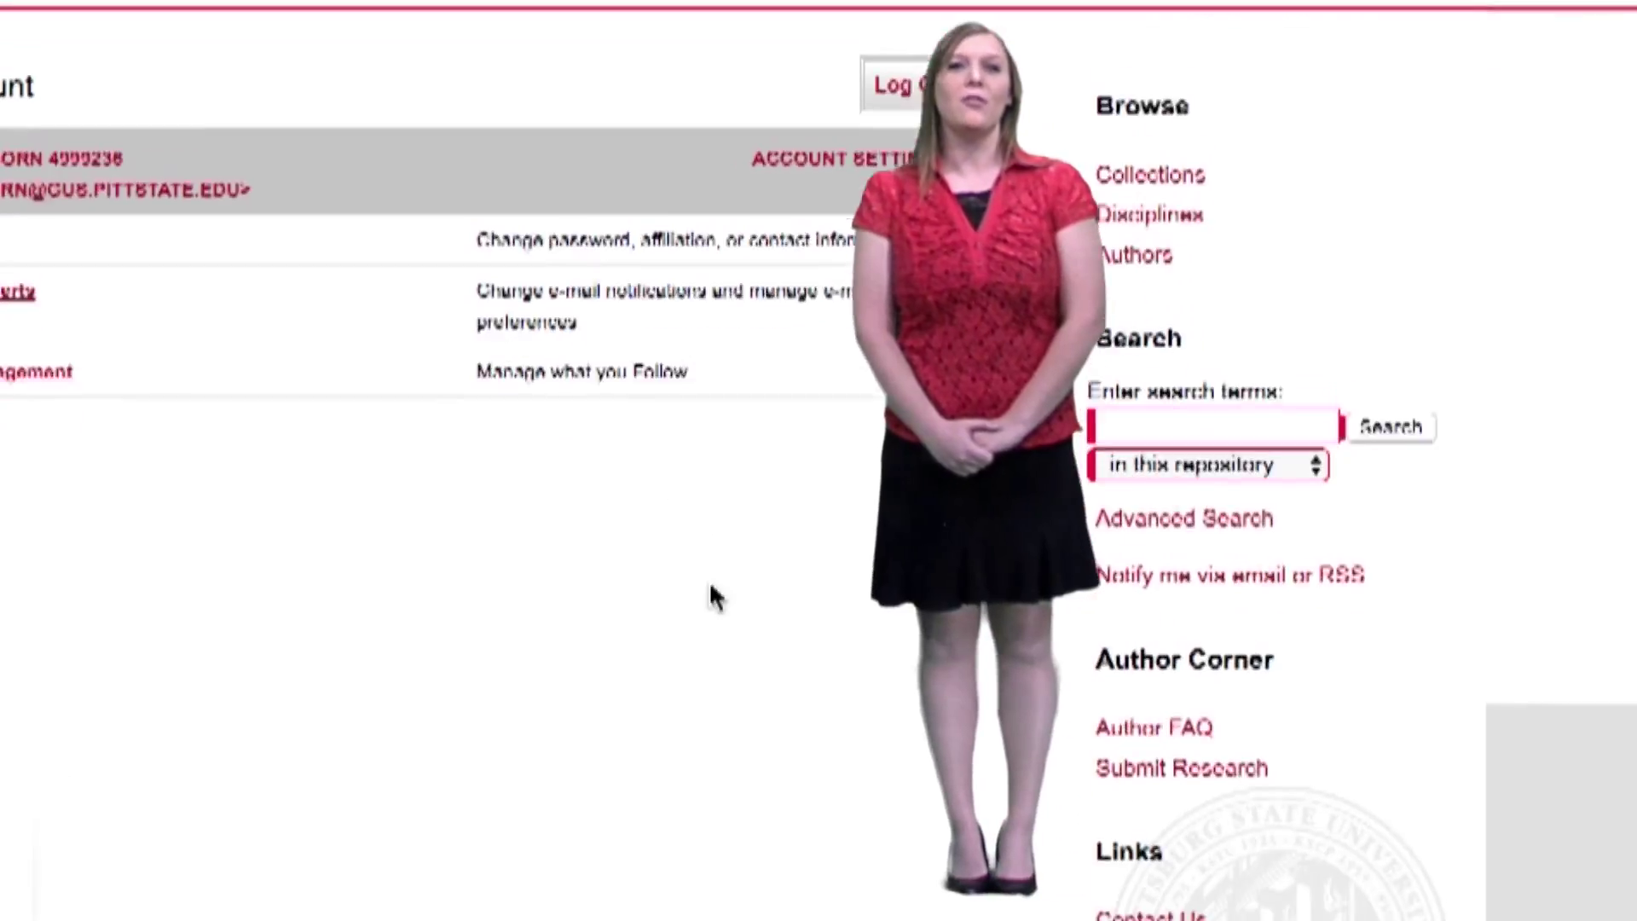
{"action": "left_click", "coordinate": [1151, 450]}
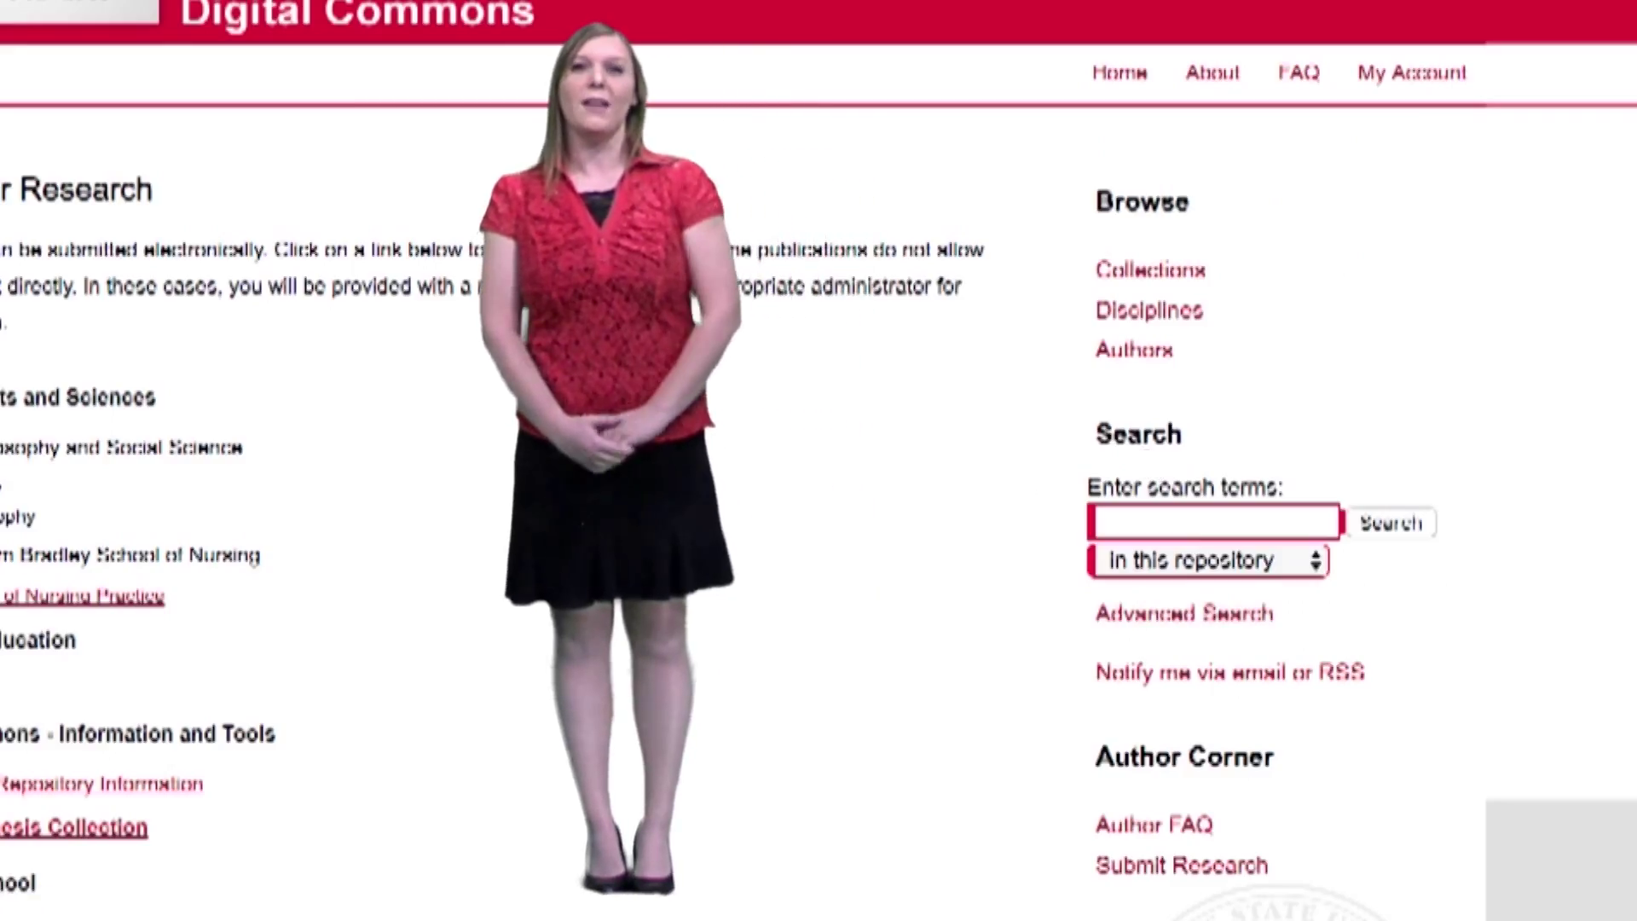
{"action": "scroll", "coordinate": [818, 461], "scroll_direction": "down", "scroll_amount": 8}
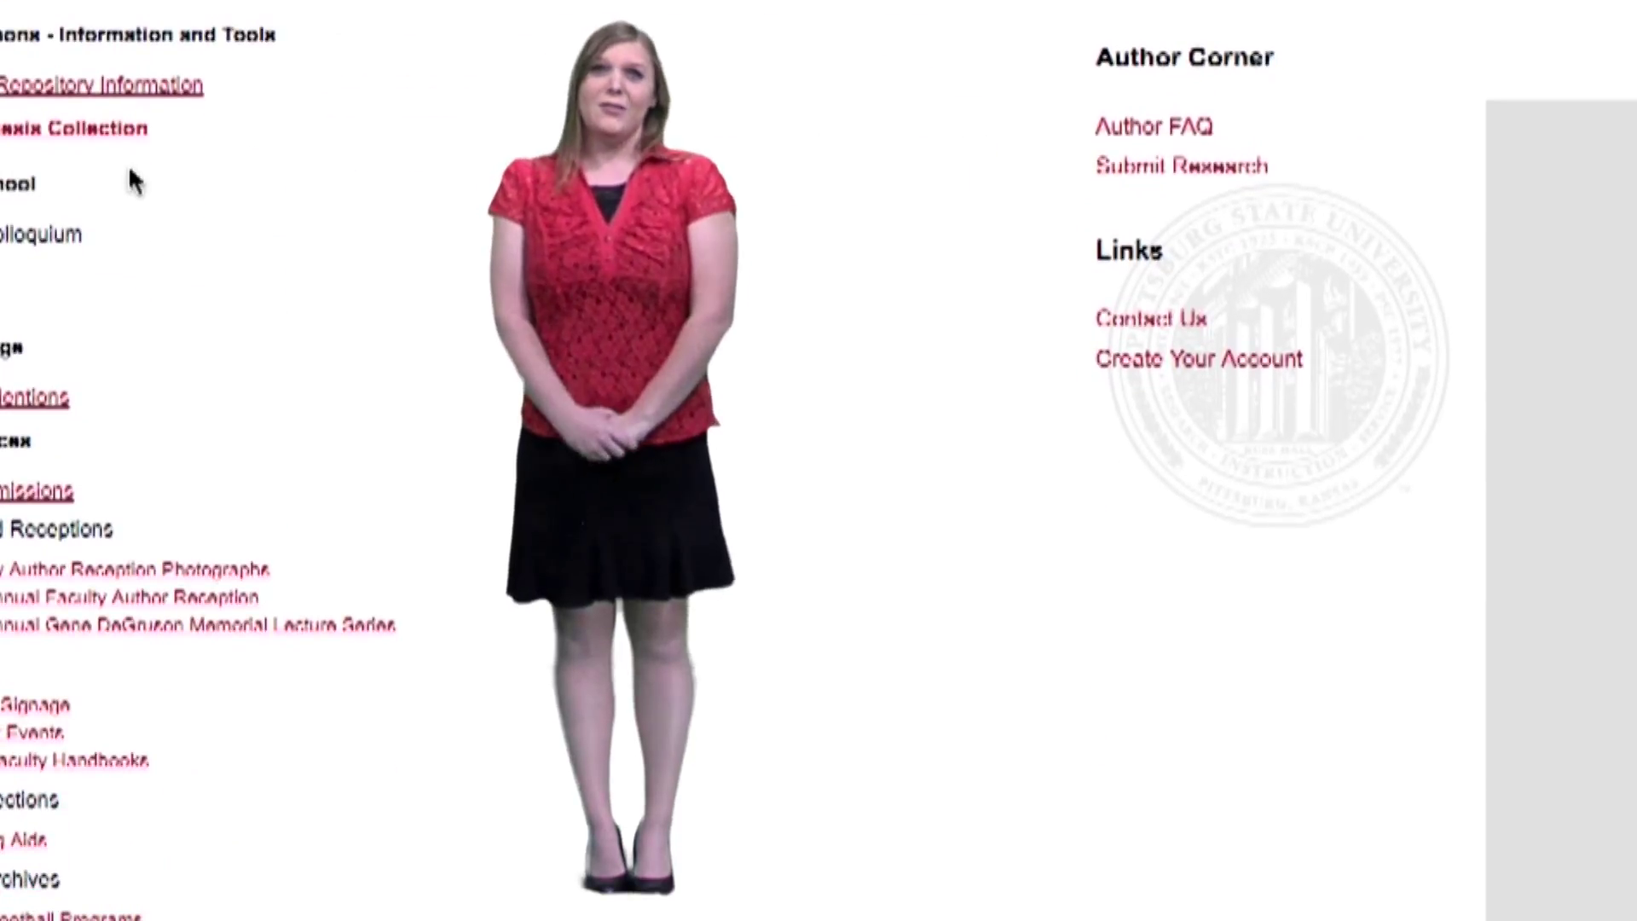
{"action": "scroll", "coordinate": [208, 209], "scroll_direction": "up", "scroll_amount": 8}
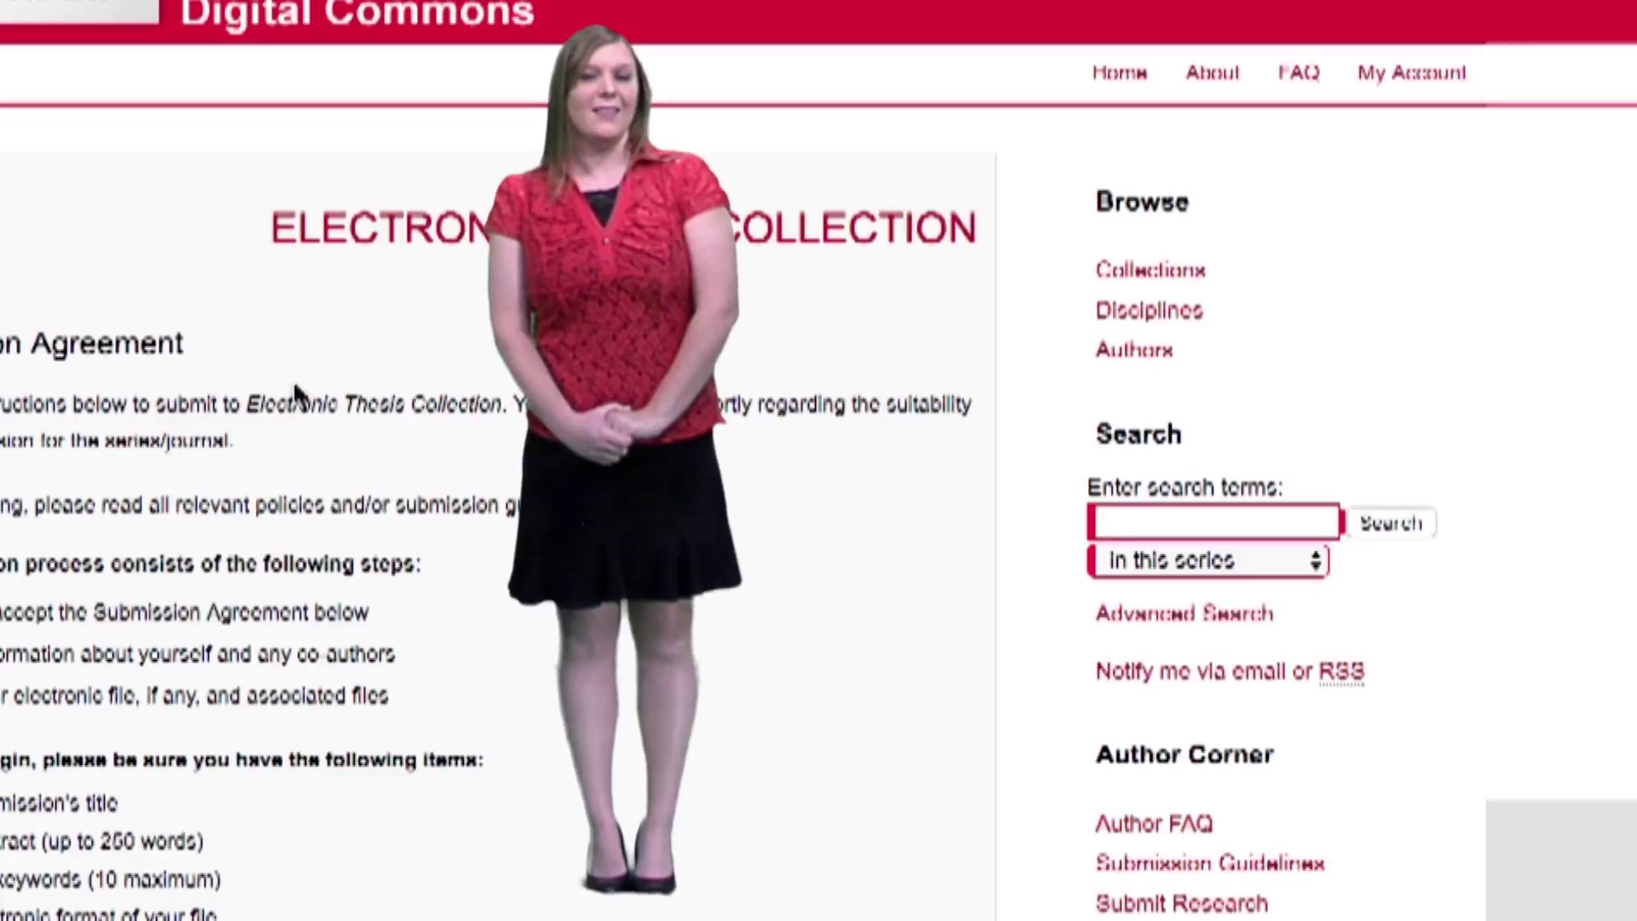
{"action": "scroll", "coordinate": [449, 629], "scroll_direction": "down", "scroll_amount": 5}
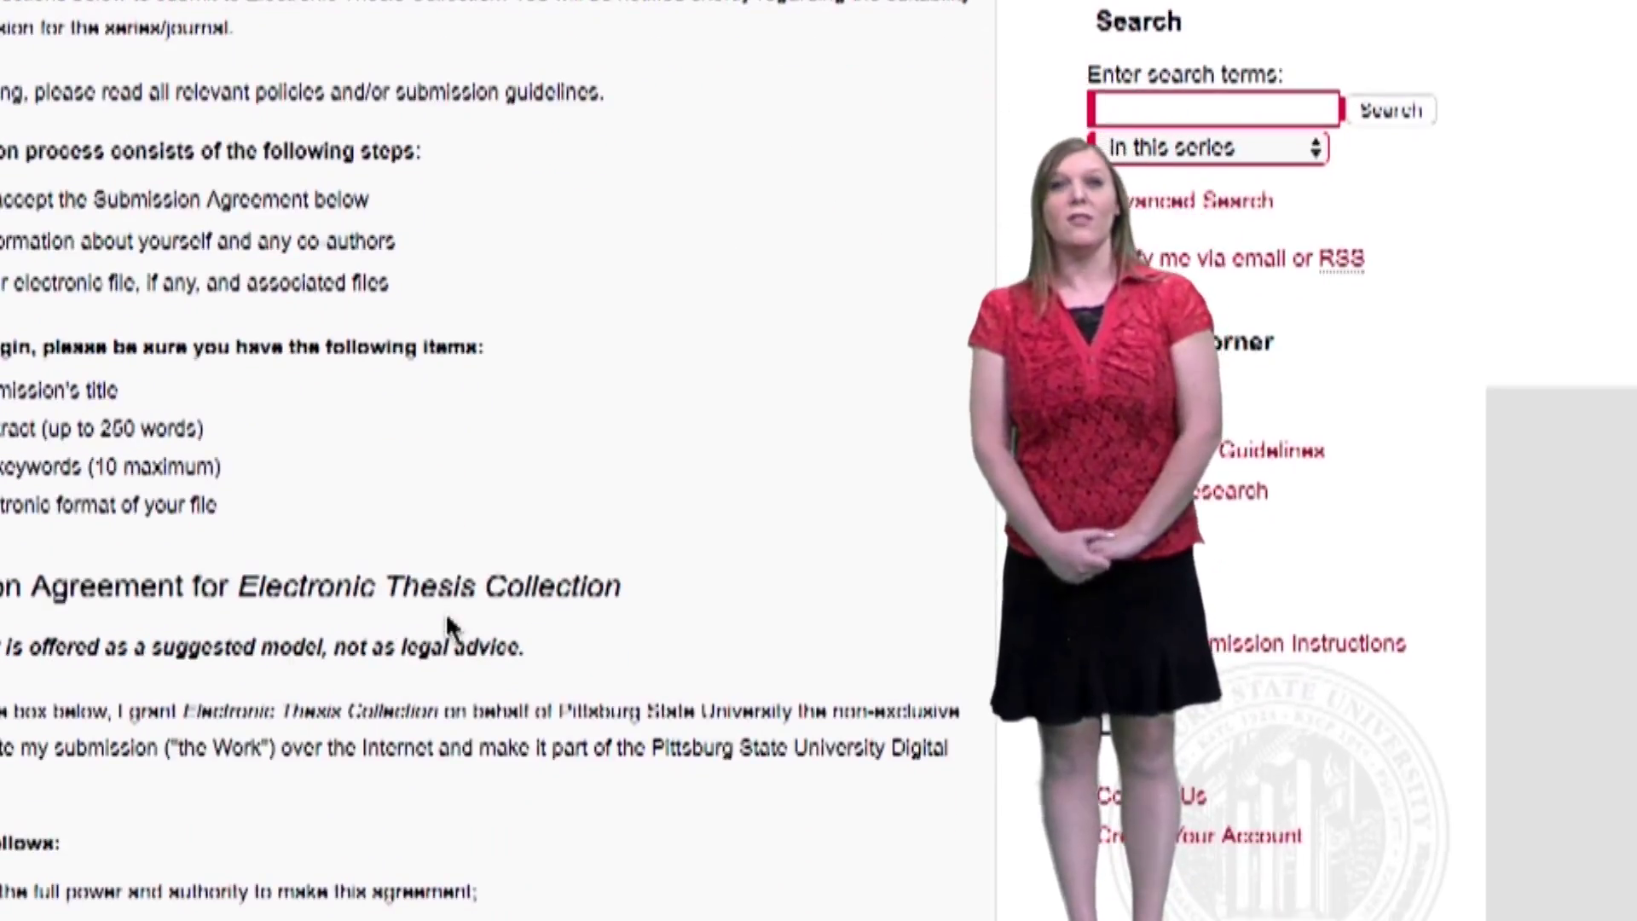
{"action": "scroll", "coordinate": [447, 619], "scroll_direction": "down", "scroll_amount": 8}
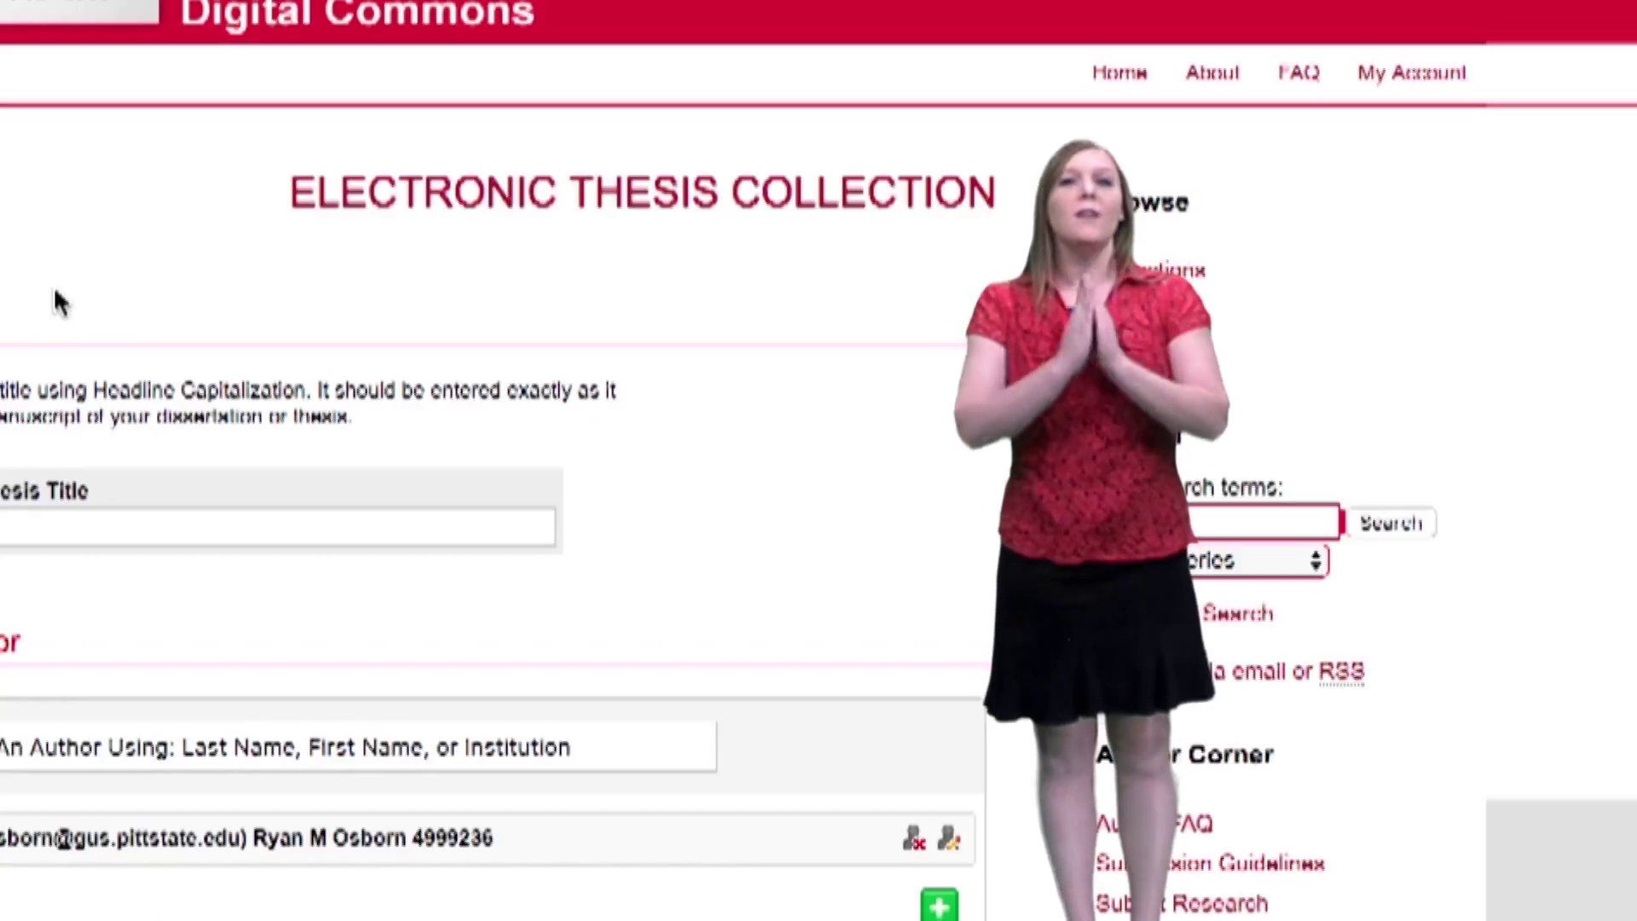
Step: Search for an author by entering 'Pittsburg State University'
{"action": "scroll", "coordinate": [56, 301], "scroll_direction": "down", "scroll_amount": 4}
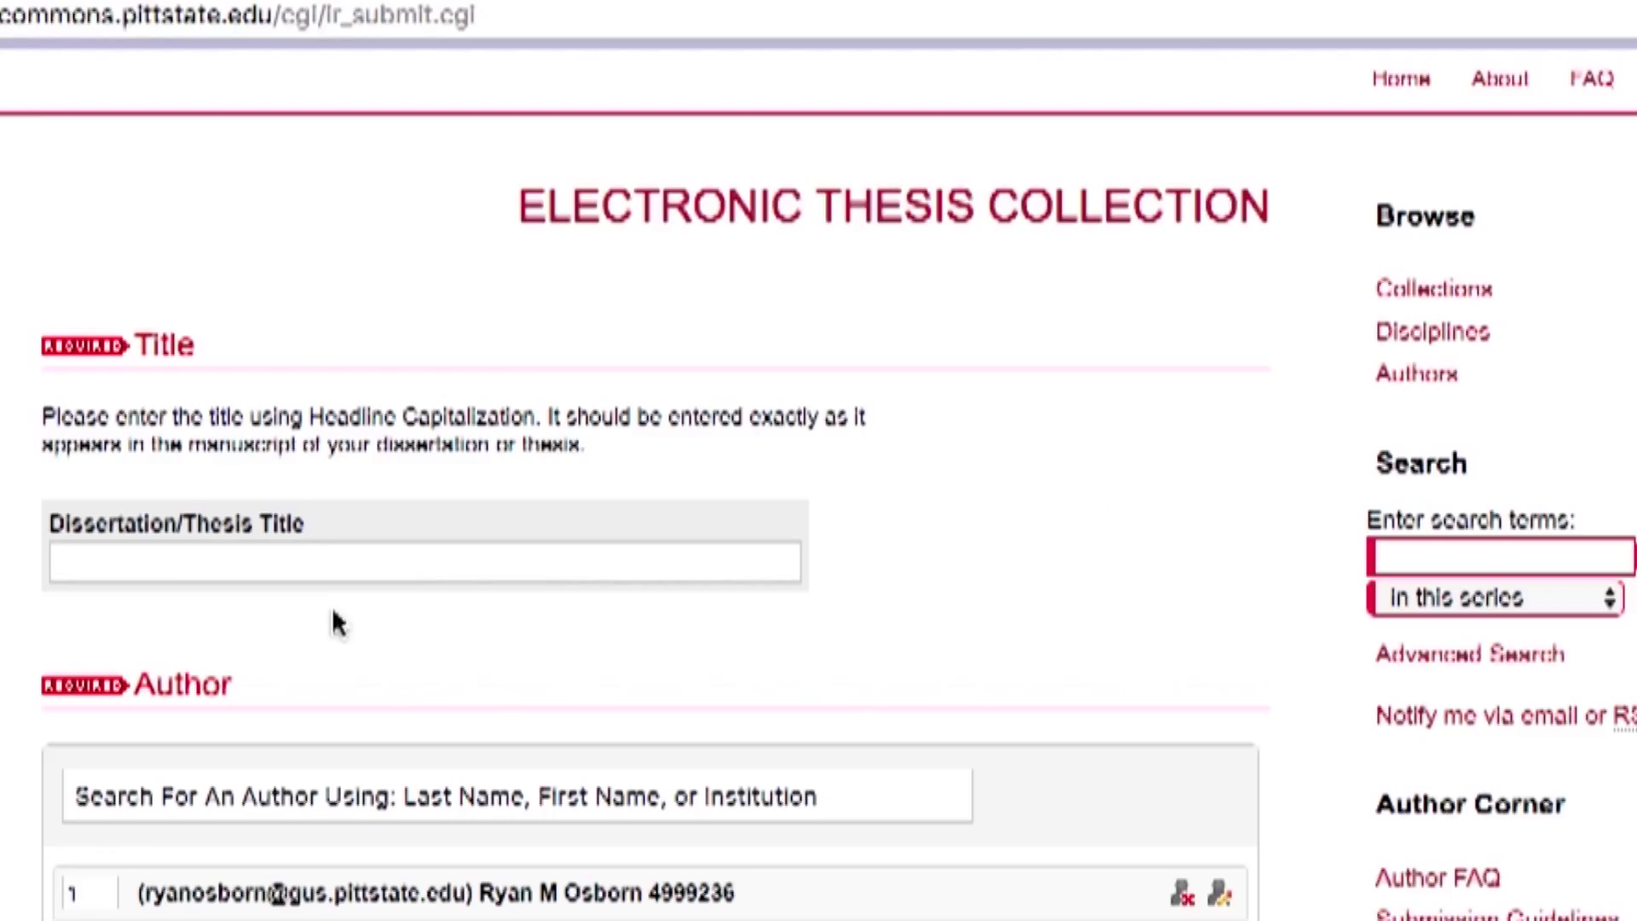
{"action": "left_click", "coordinate": [347, 791]}
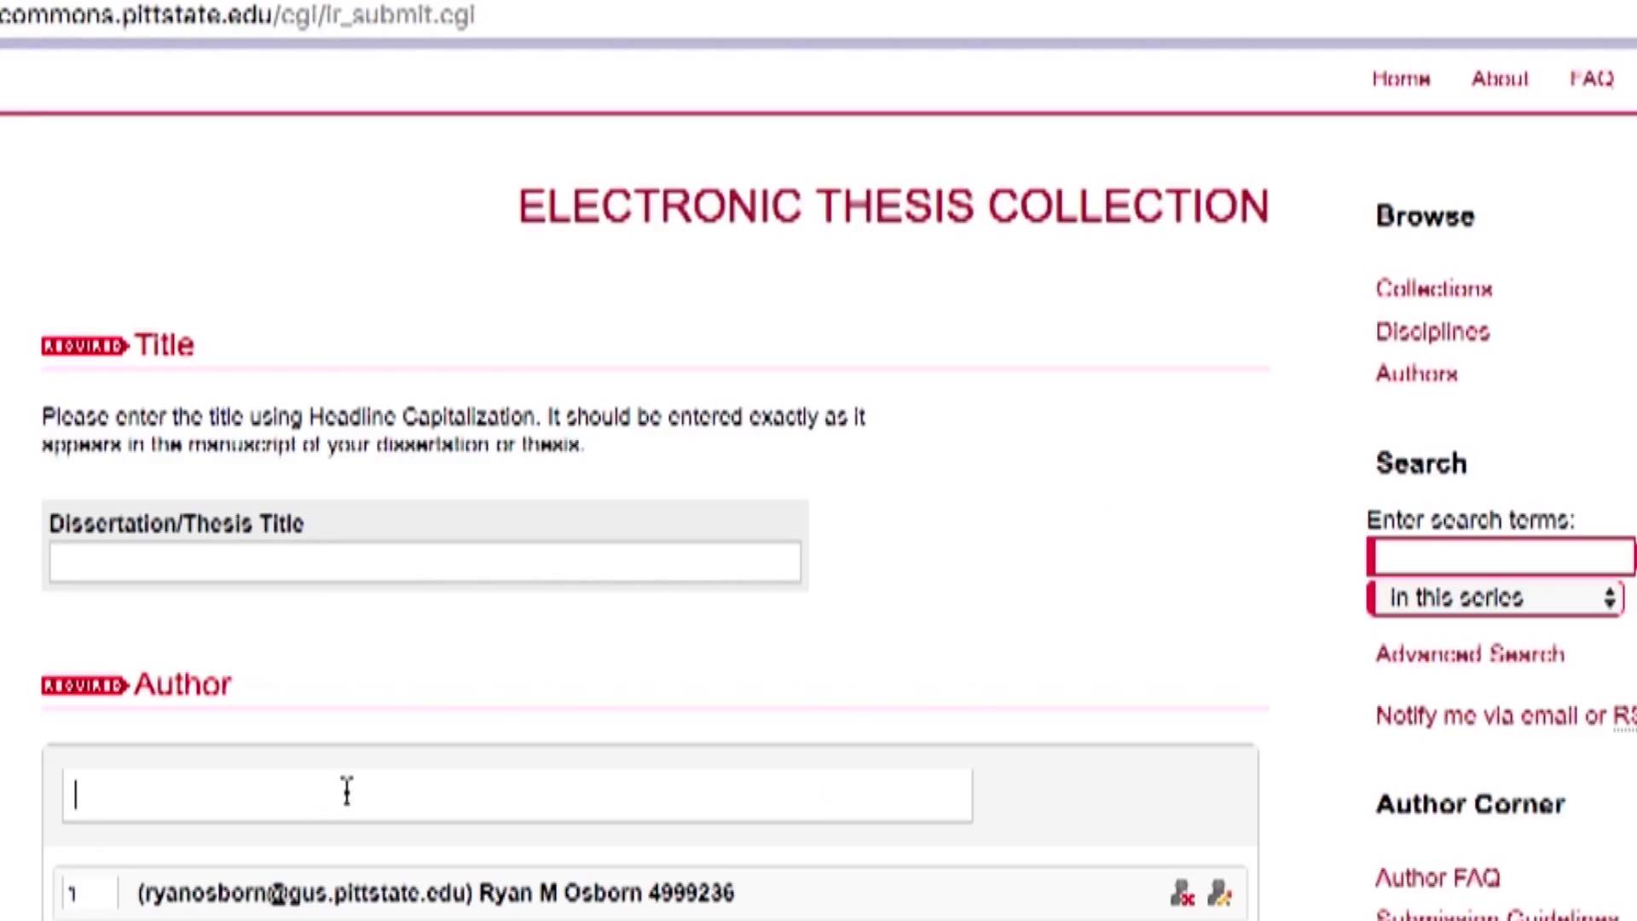
{"action": "type", "text": "Pittsburg State University"}
Step: Set the degree award date to Spring, April 8 and begin the award year
{"action": "scroll", "coordinate": [315, 469], "scroll_direction": "down", "scroll_amount": 9}
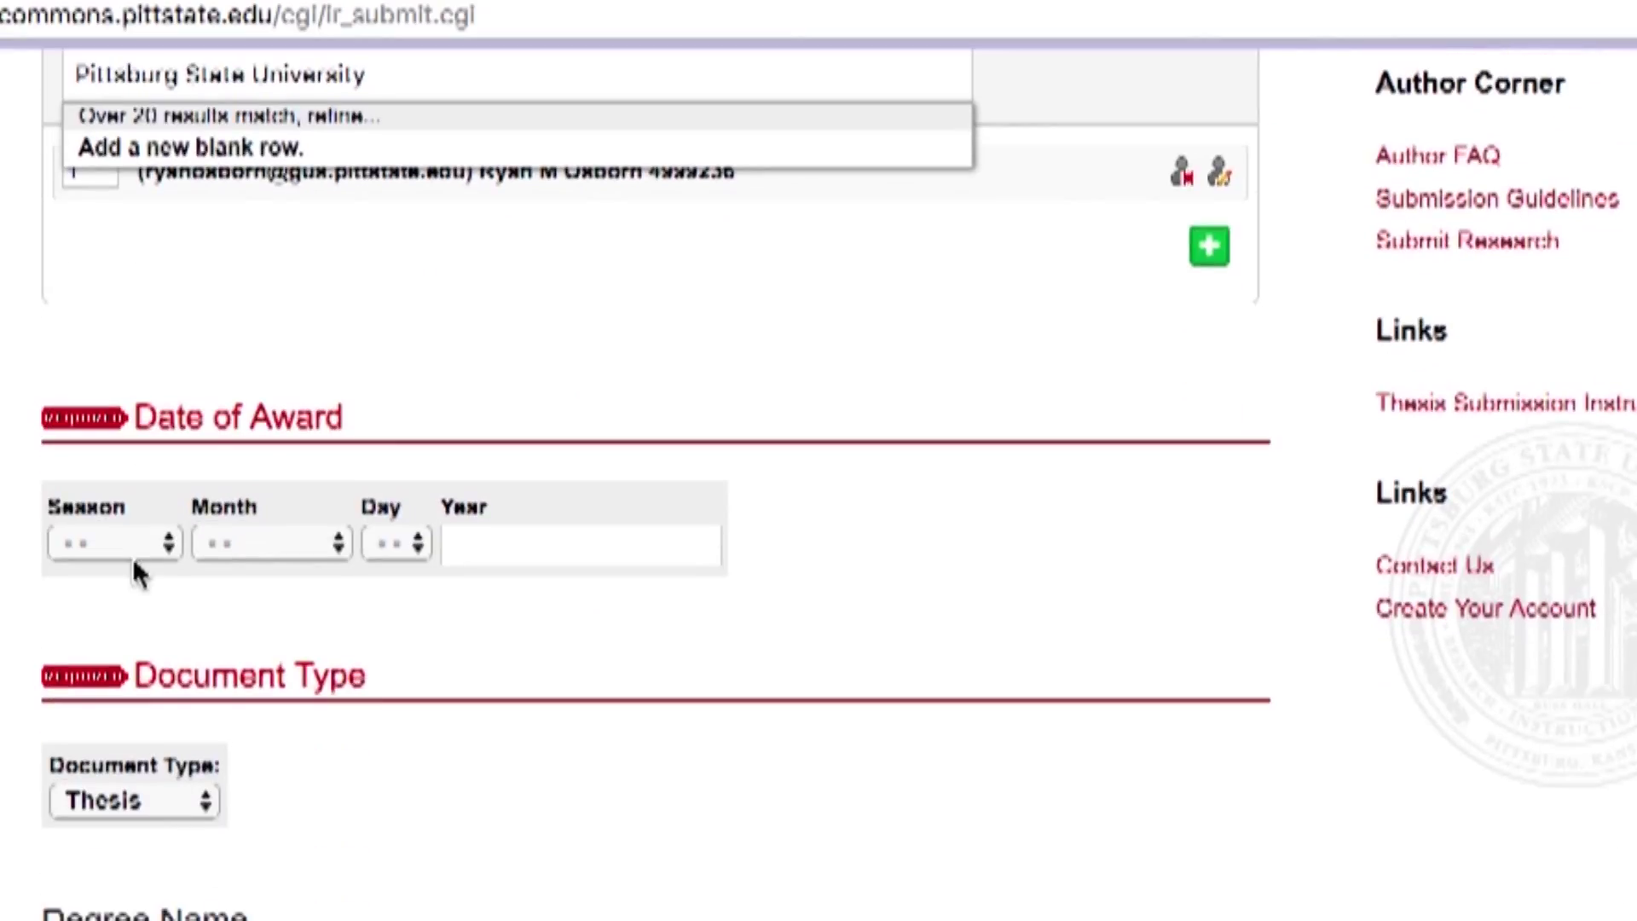
{"action": "left_click", "coordinate": [128, 546]}
{"action": "left_click", "coordinate": [149, 606]}
{"action": "left_click", "coordinate": [273, 543]}
{"action": "left_click", "coordinate": [239, 673]}
{"action": "left_click", "coordinate": [396, 543]}
{"action": "left_click", "coordinate": [391, 804]}
{"action": "left_click", "coordinate": [521, 543]}
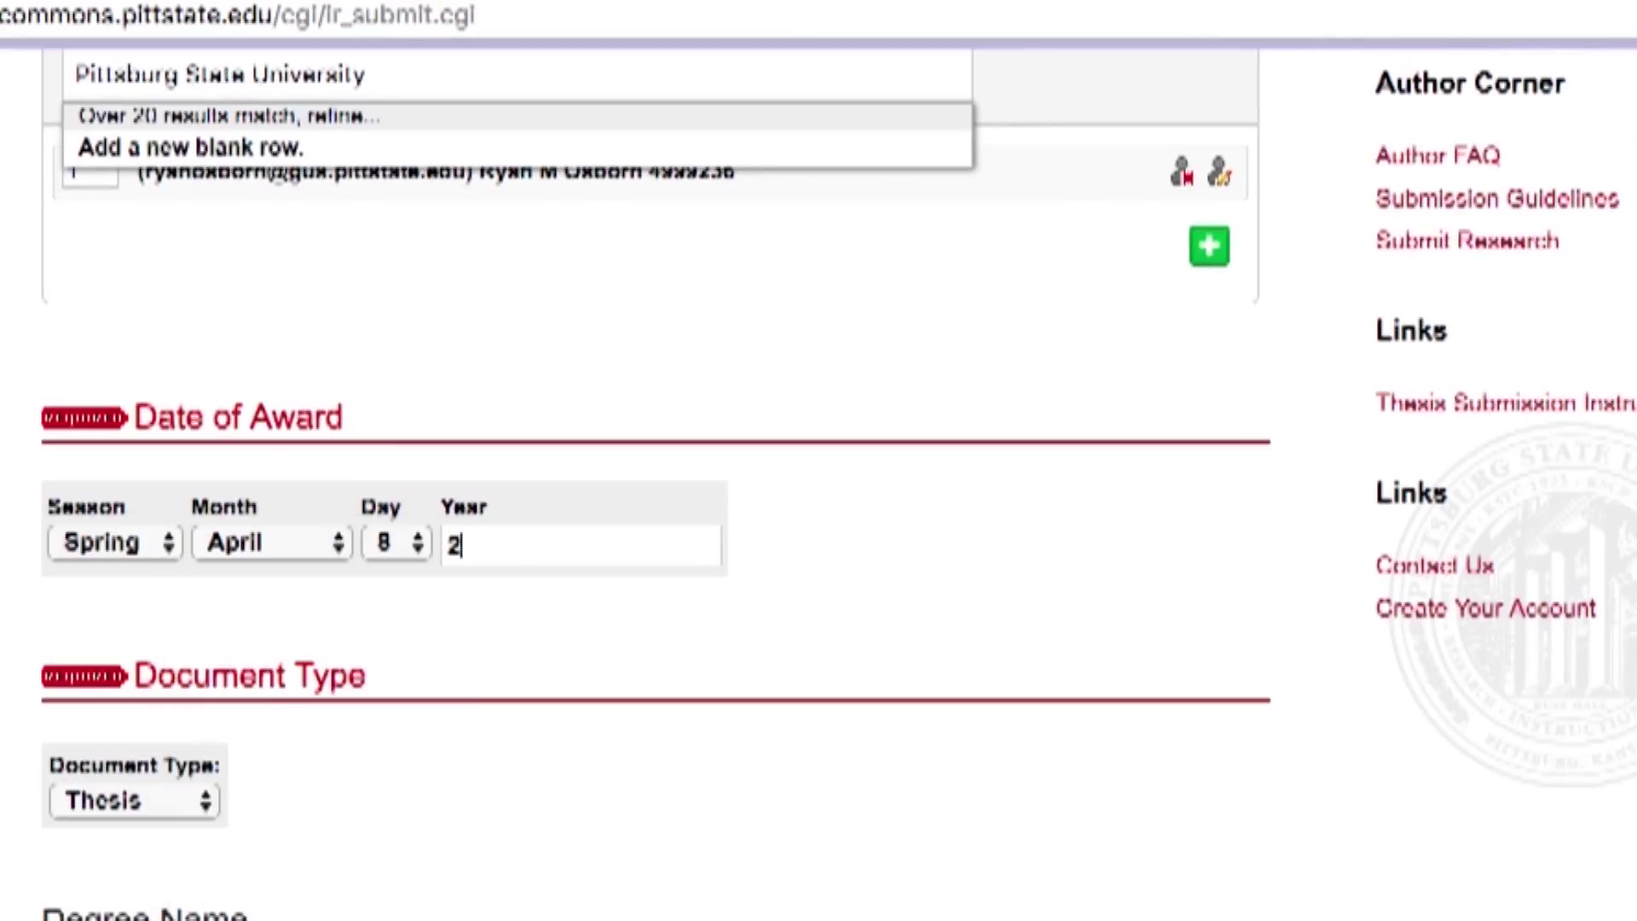
{"action": "scroll", "coordinate": [125, 789], "scroll_direction": "down", "scroll_amount": 4}
Step: Choose Doctor of Philosophy (PhD) as the degree and Communication as the department
{"action": "left_click", "coordinate": [341, 817]}
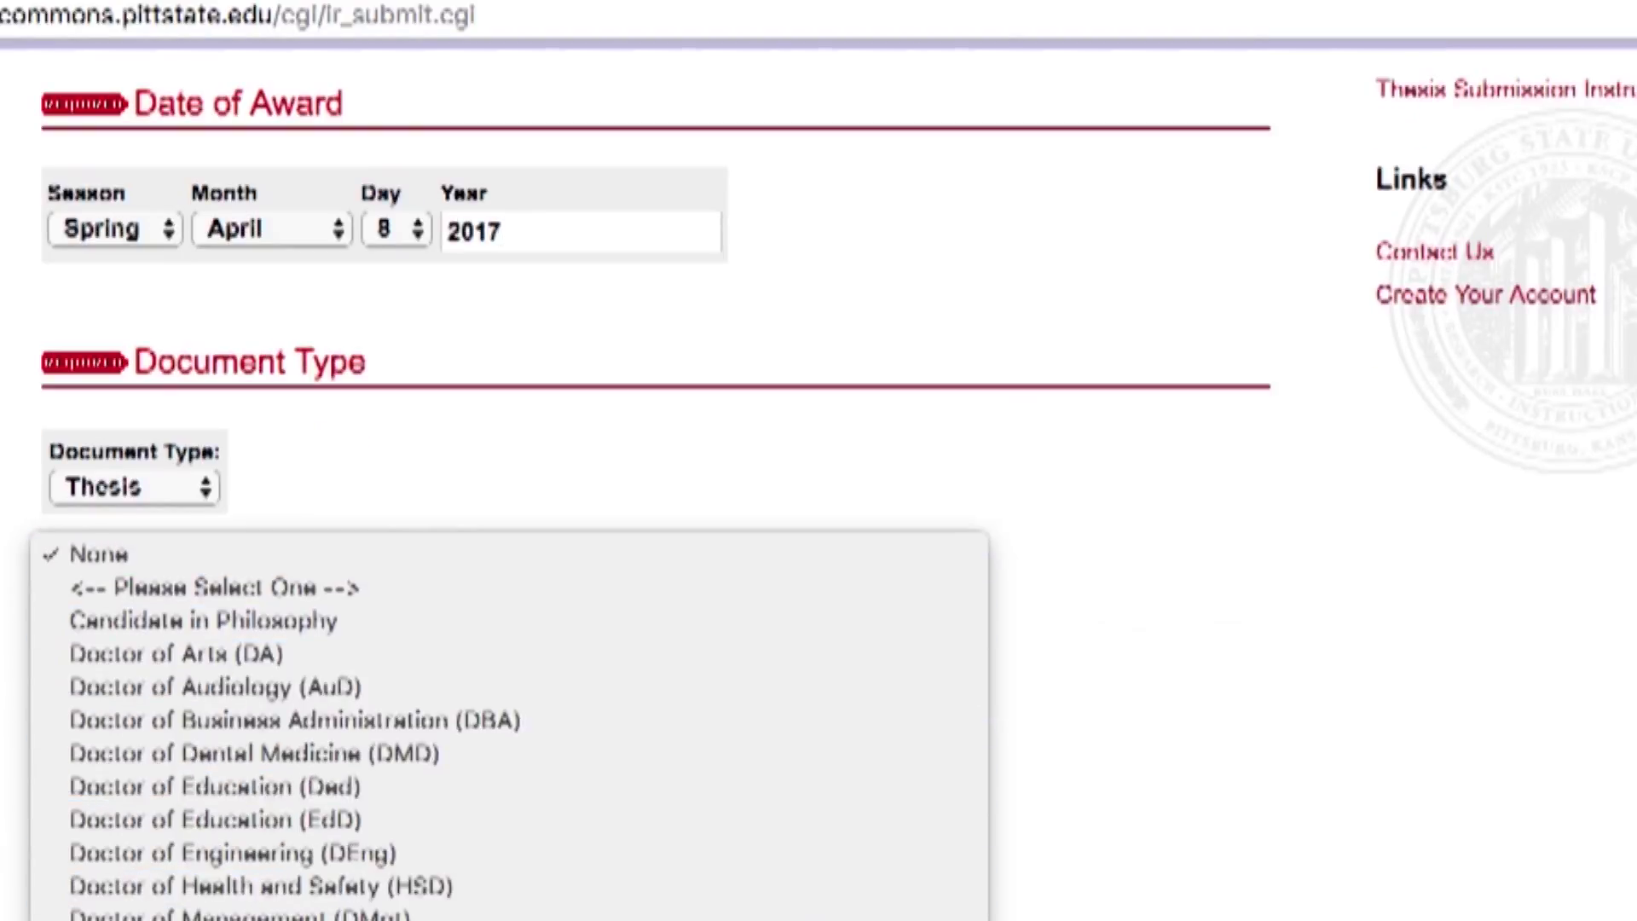
{"action": "scroll", "coordinate": [486, 631], "scroll_direction": "down", "scroll_amount": 5}
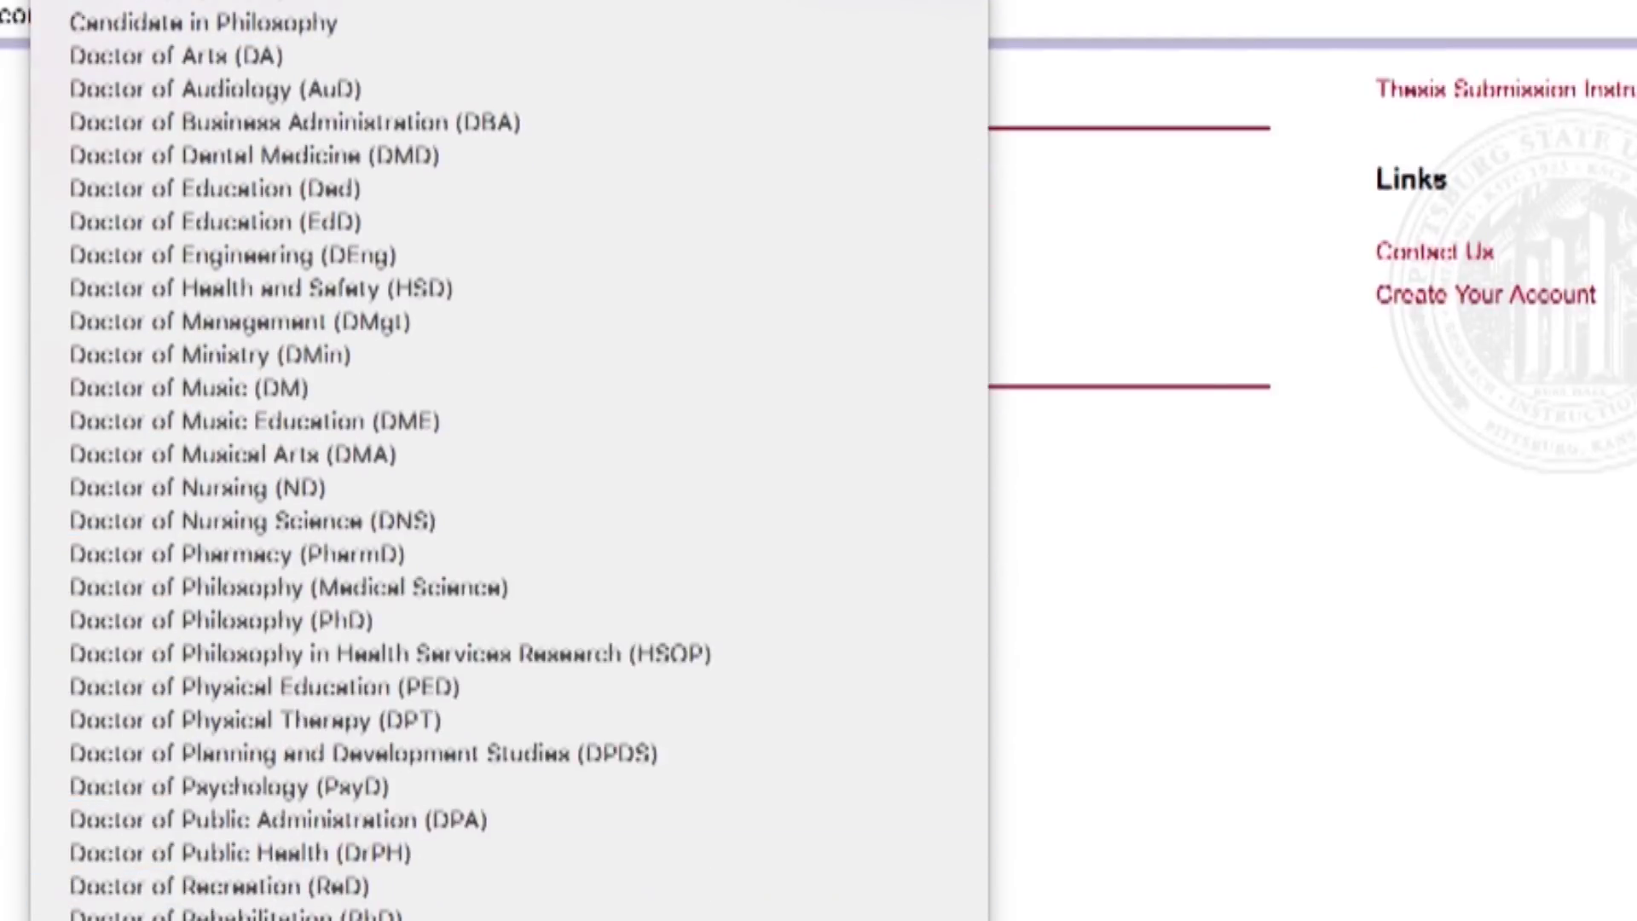
{"action": "left_click", "coordinate": [486, 622]}
{"action": "scroll", "coordinate": [475, 597], "scroll_direction": "down", "scroll_amount": 4}
{"action": "left_click", "coordinate": [475, 729]}
{"action": "scroll", "coordinate": [356, 767], "scroll_direction": "down", "scroll_amount": 5}
{"action": "left_click", "coordinate": [356, 767]}
{"action": "scroll", "coordinate": [356, 537], "scroll_direction": "down", "scroll_amount": 6}
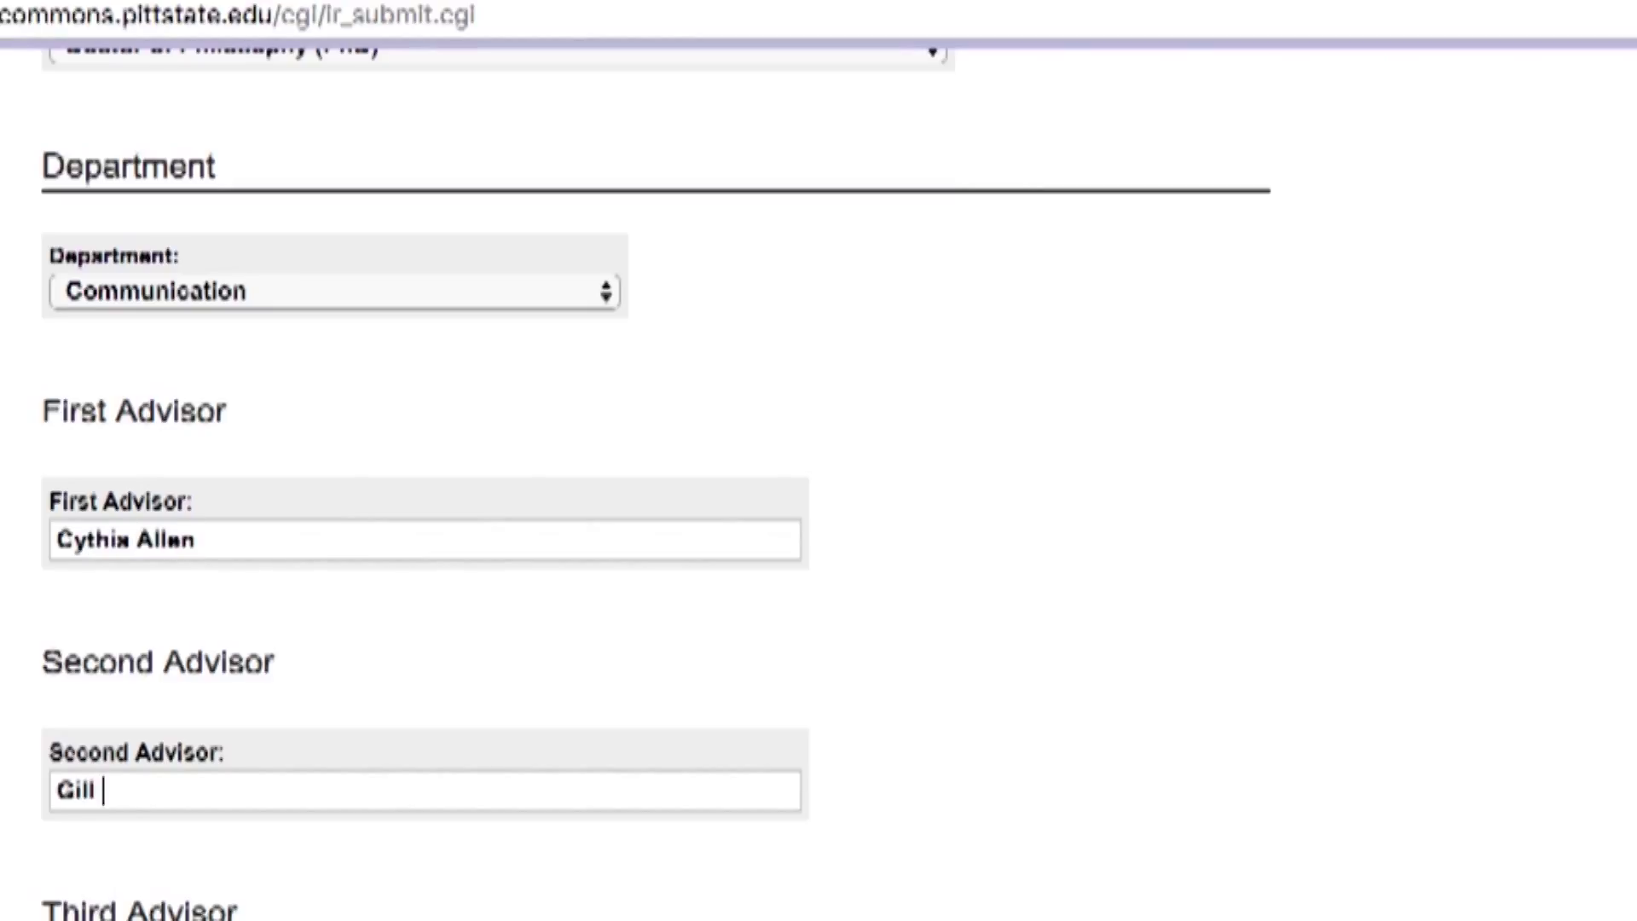
Step: Enter the thesis keywords 'Buber, Forgivness'
{"action": "scroll", "coordinate": [657, 483], "scroll_direction": "down", "scroll_amount": 6}
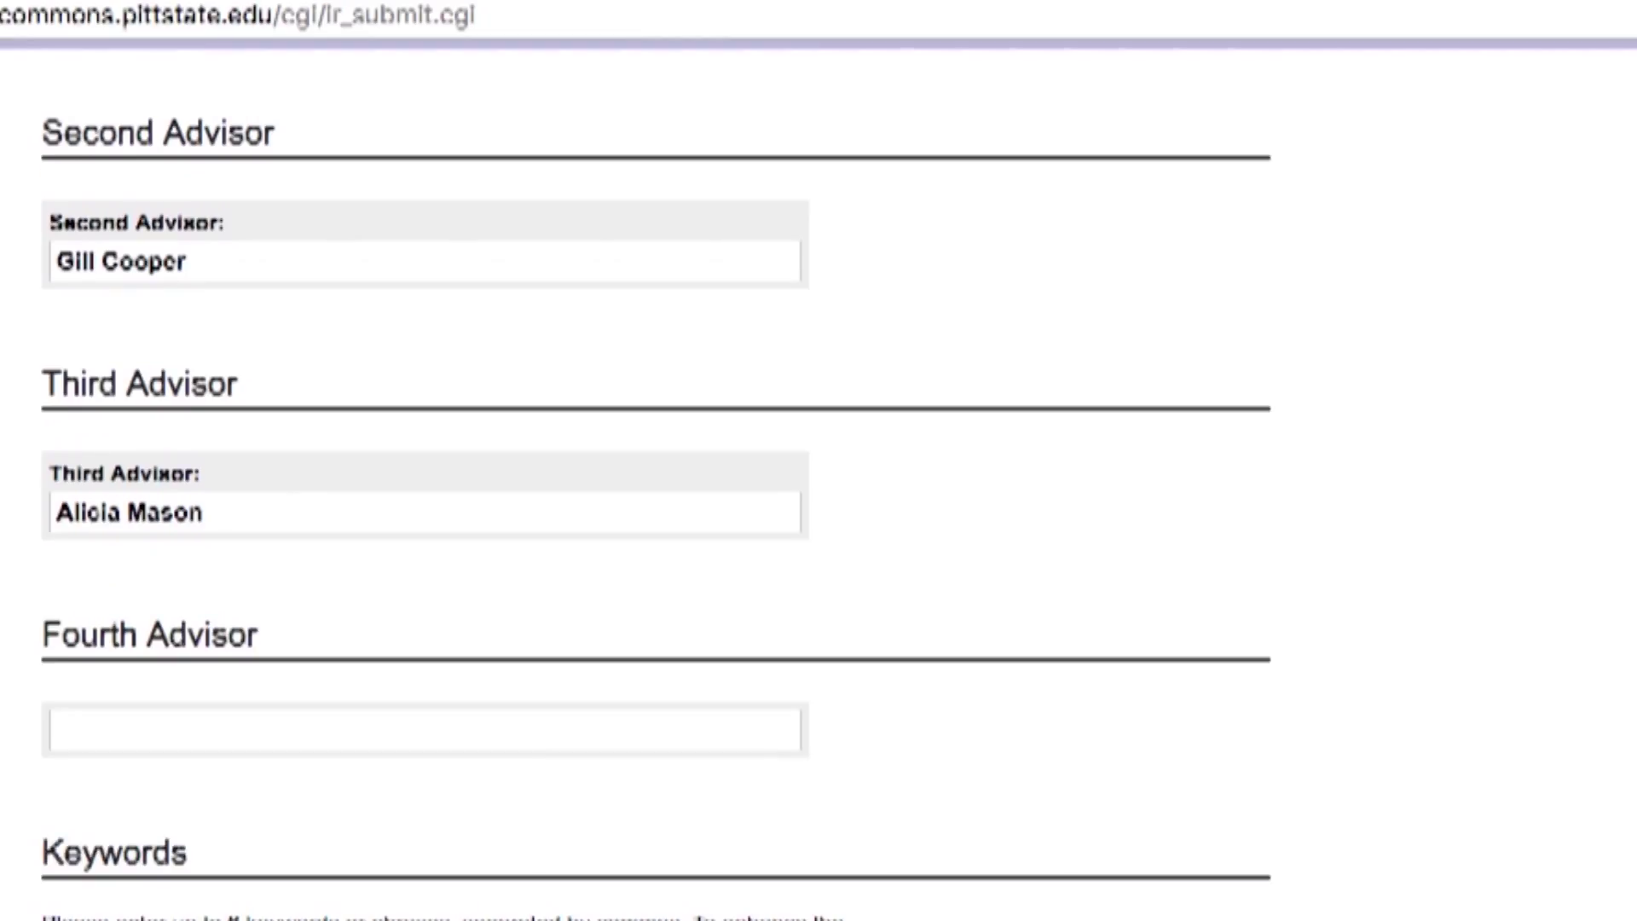
{"action": "type", "text": "ng"}
{"action": "scroll", "coordinate": [818, 478], "scroll_direction": "down", "scroll_amount": 7}
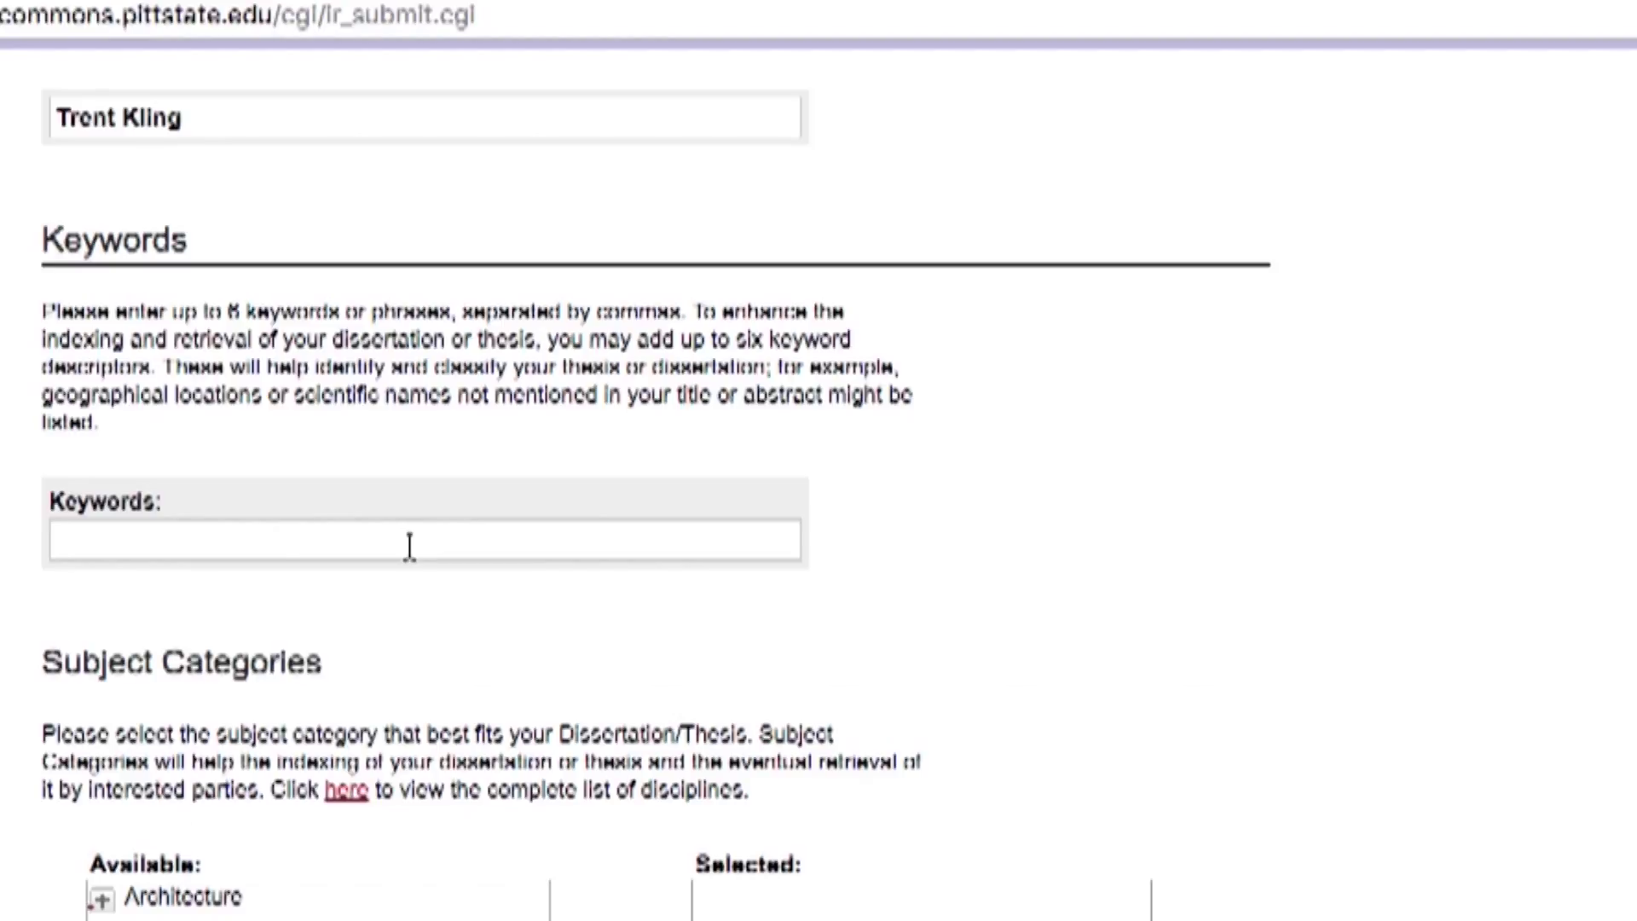
{"action": "left_click", "coordinate": [409, 547]}
{"action": "type", "text": "Buber, Forgivness"}
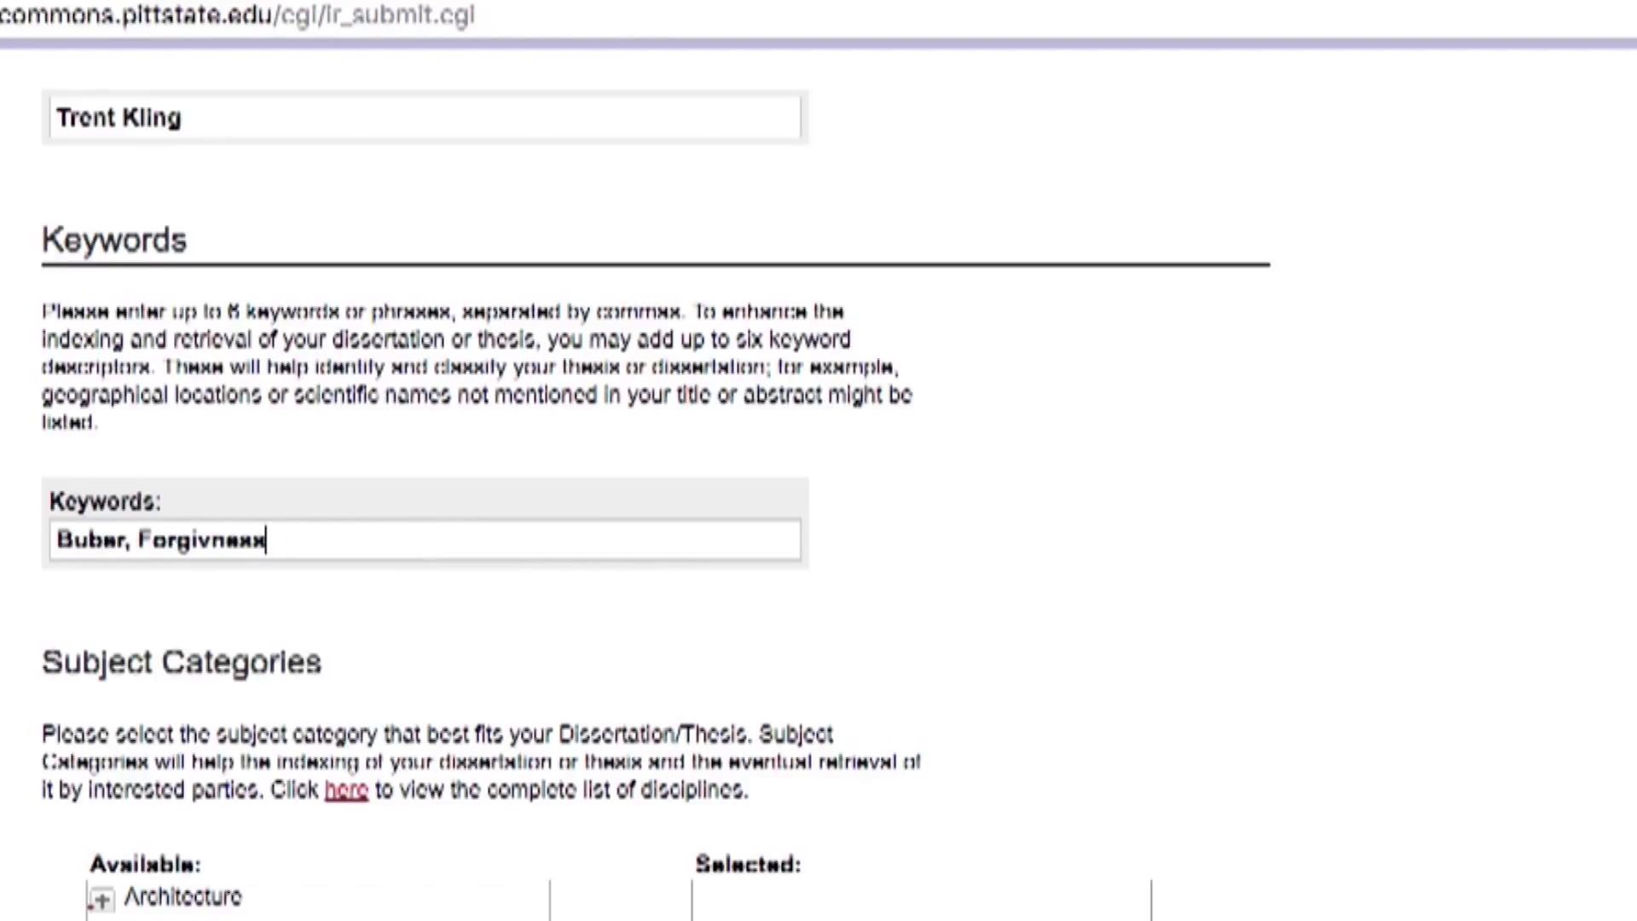
Step: Expand the Education subject categories to add Educational Administration and Supervision
{"action": "scroll", "coordinate": [120, 679], "scroll_direction": "down", "scroll_amount": 3}
{"action": "left_click", "coordinate": [101, 731]}
{"action": "scroll", "coordinate": [127, 789], "scroll_direction": "down", "scroll_amount": 1}
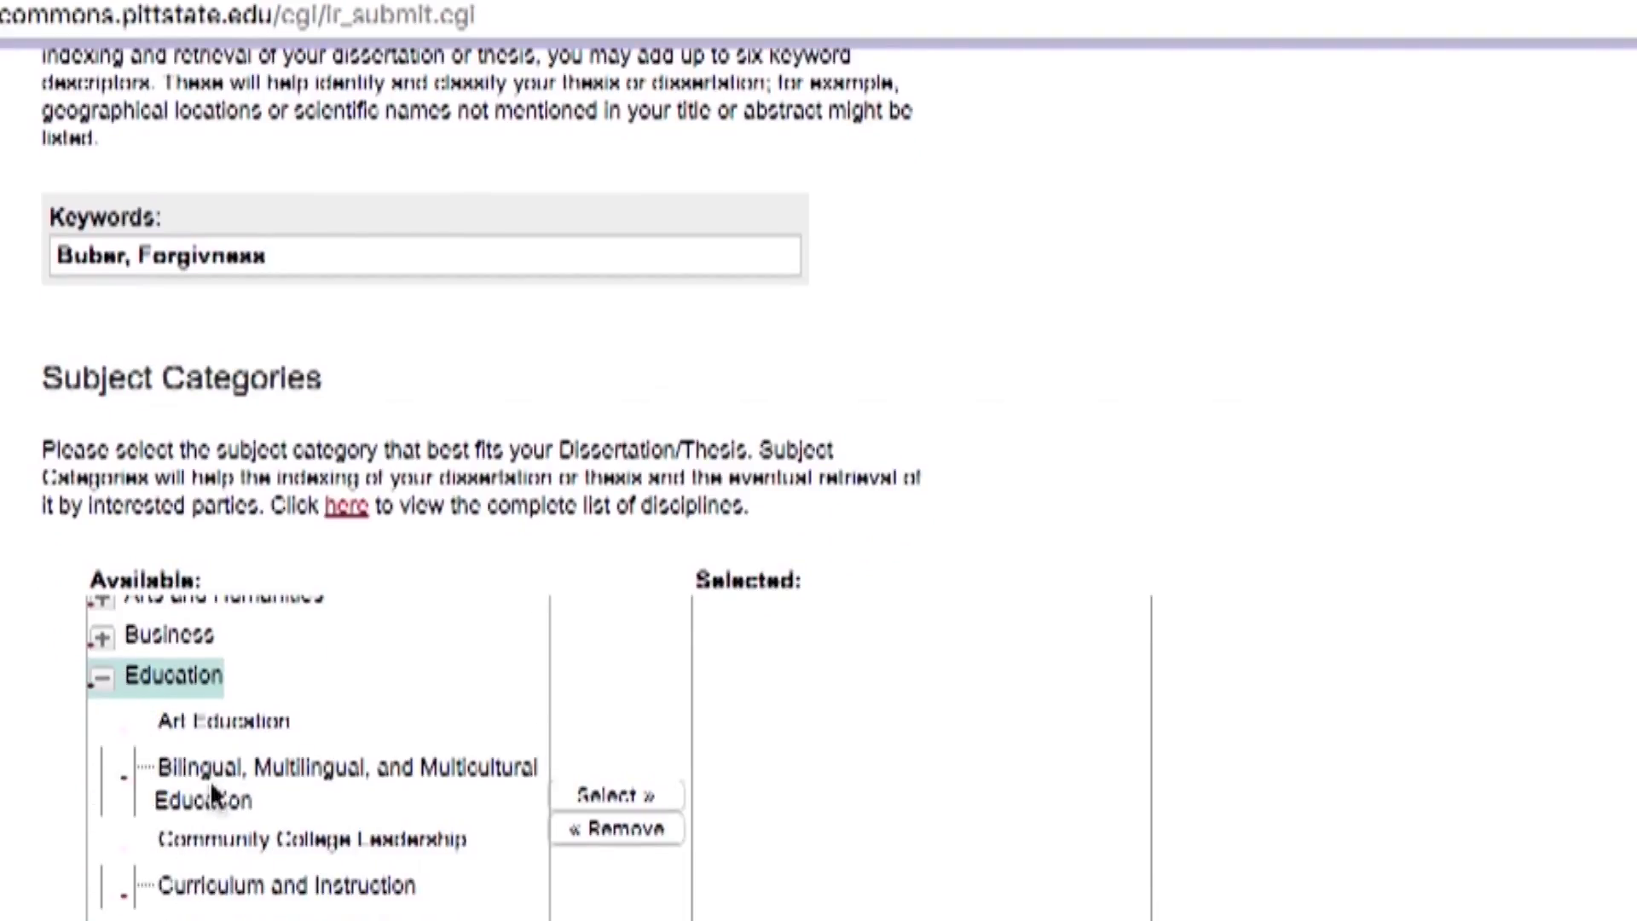
{"action": "scroll", "coordinate": [212, 793], "scroll_direction": "down", "scroll_amount": 10}
{"action": "scroll", "coordinate": [420, 830], "scroll_direction": "up", "scroll_amount": 3}
{"action": "scroll", "coordinate": [248, 852], "scroll_direction": "down", "scroll_amount": 10}
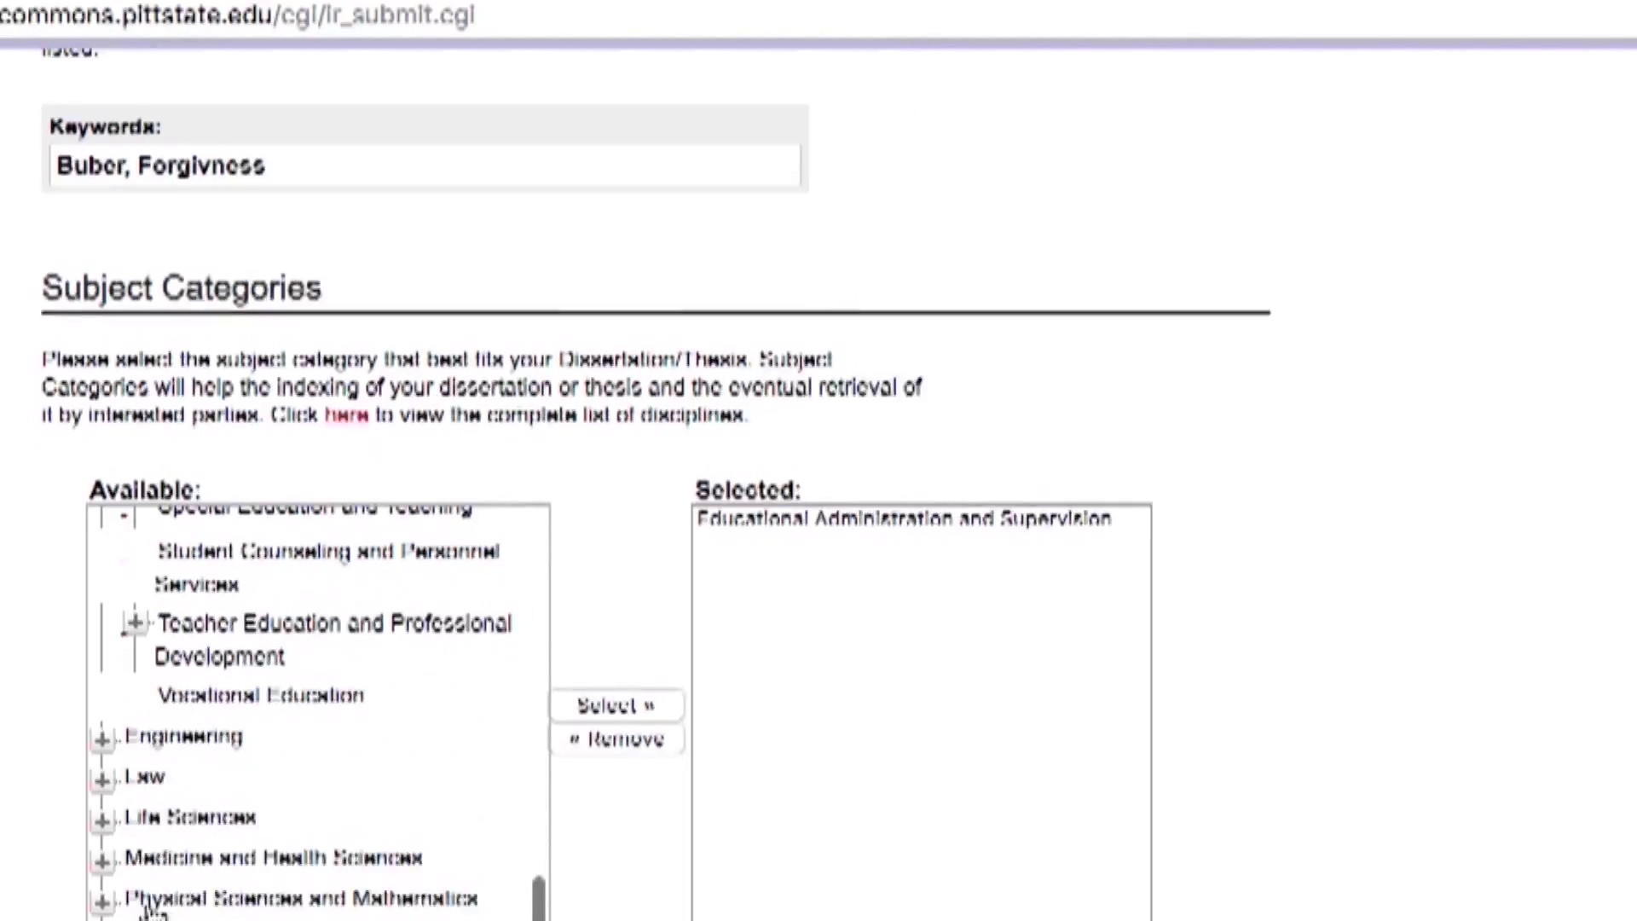
{"action": "scroll", "coordinate": [183, 721], "scroll_direction": "down", "scroll_amount": 15}
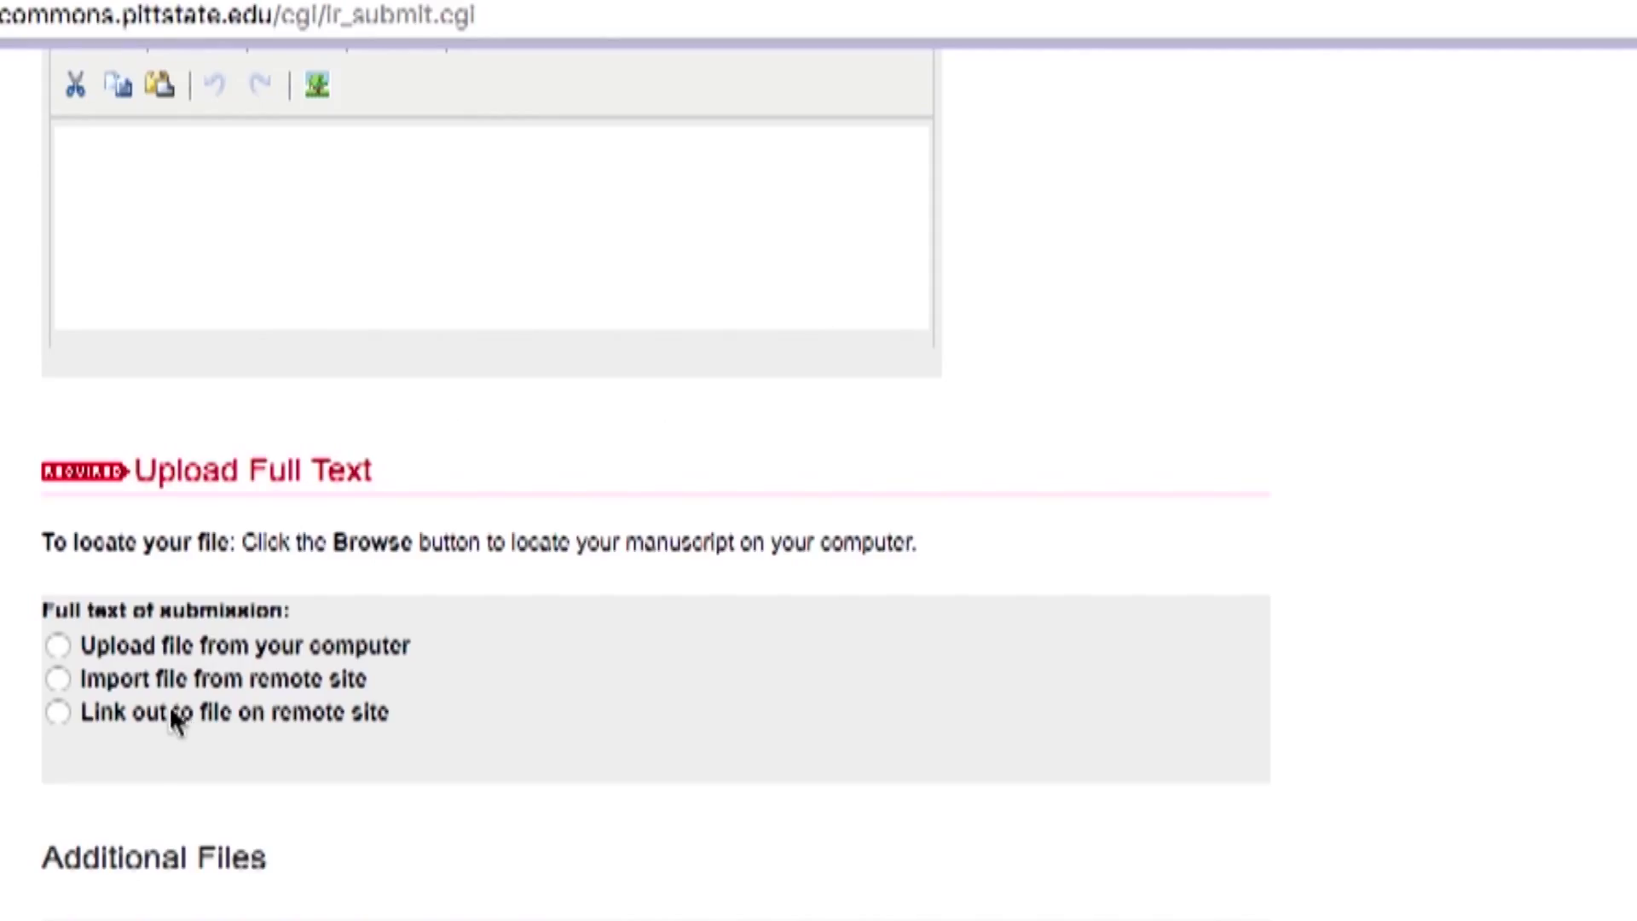
Step: Upload 'Dialogic Communication and Forgiveness (1).docx' from the computer as the full text
{"action": "left_click", "coordinate": [59, 646]}
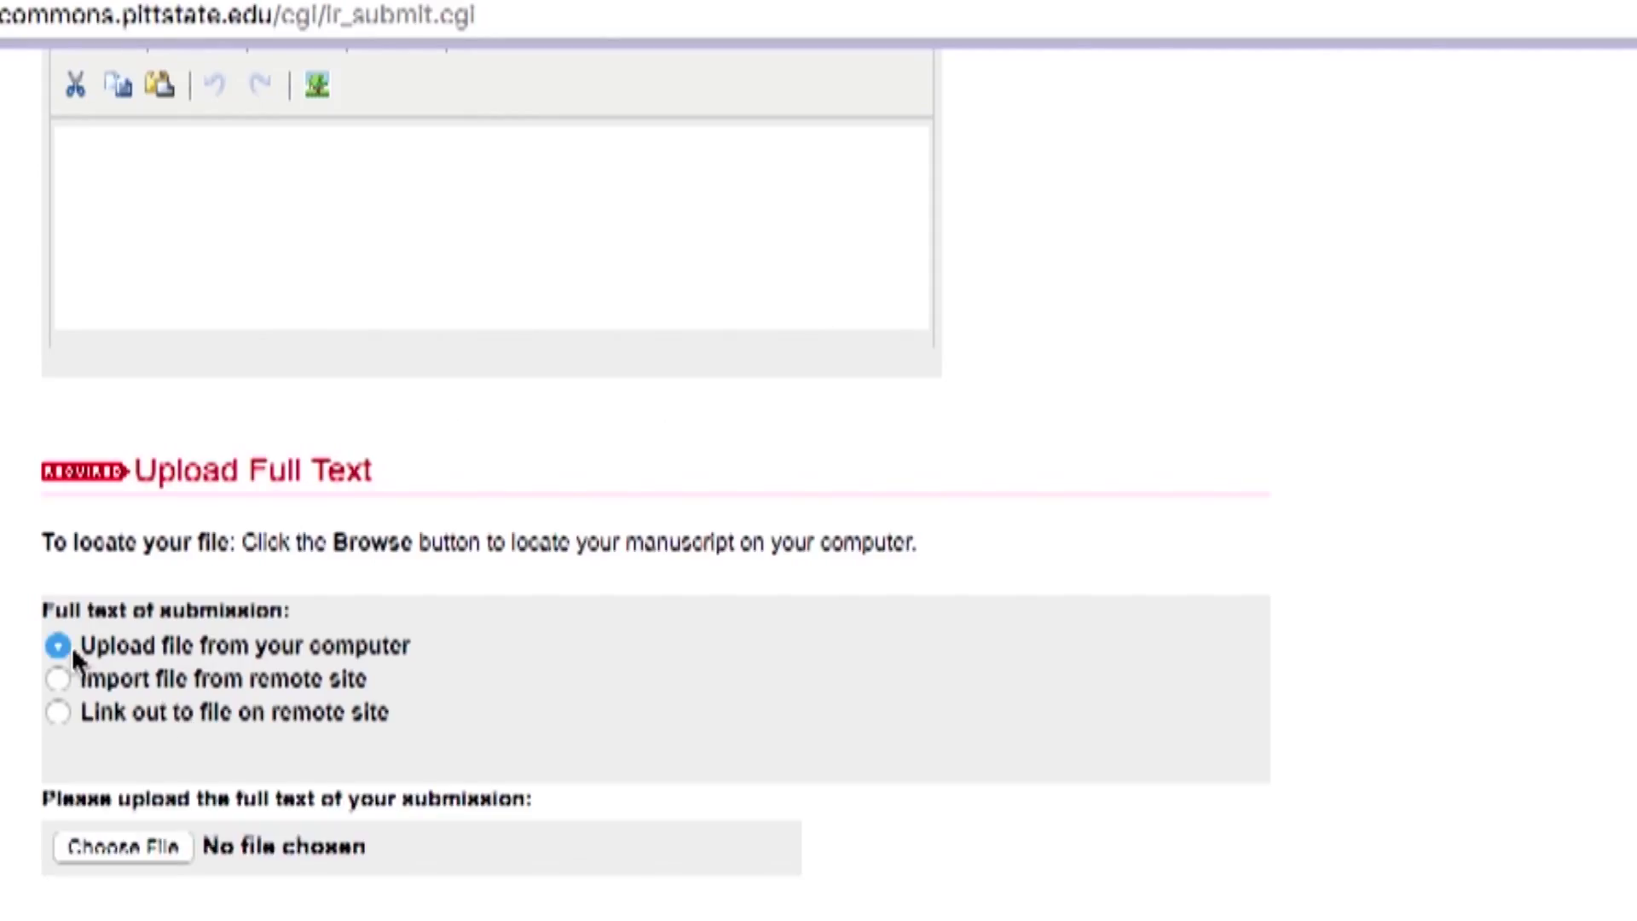
{"action": "left_click", "coordinate": [156, 853]}
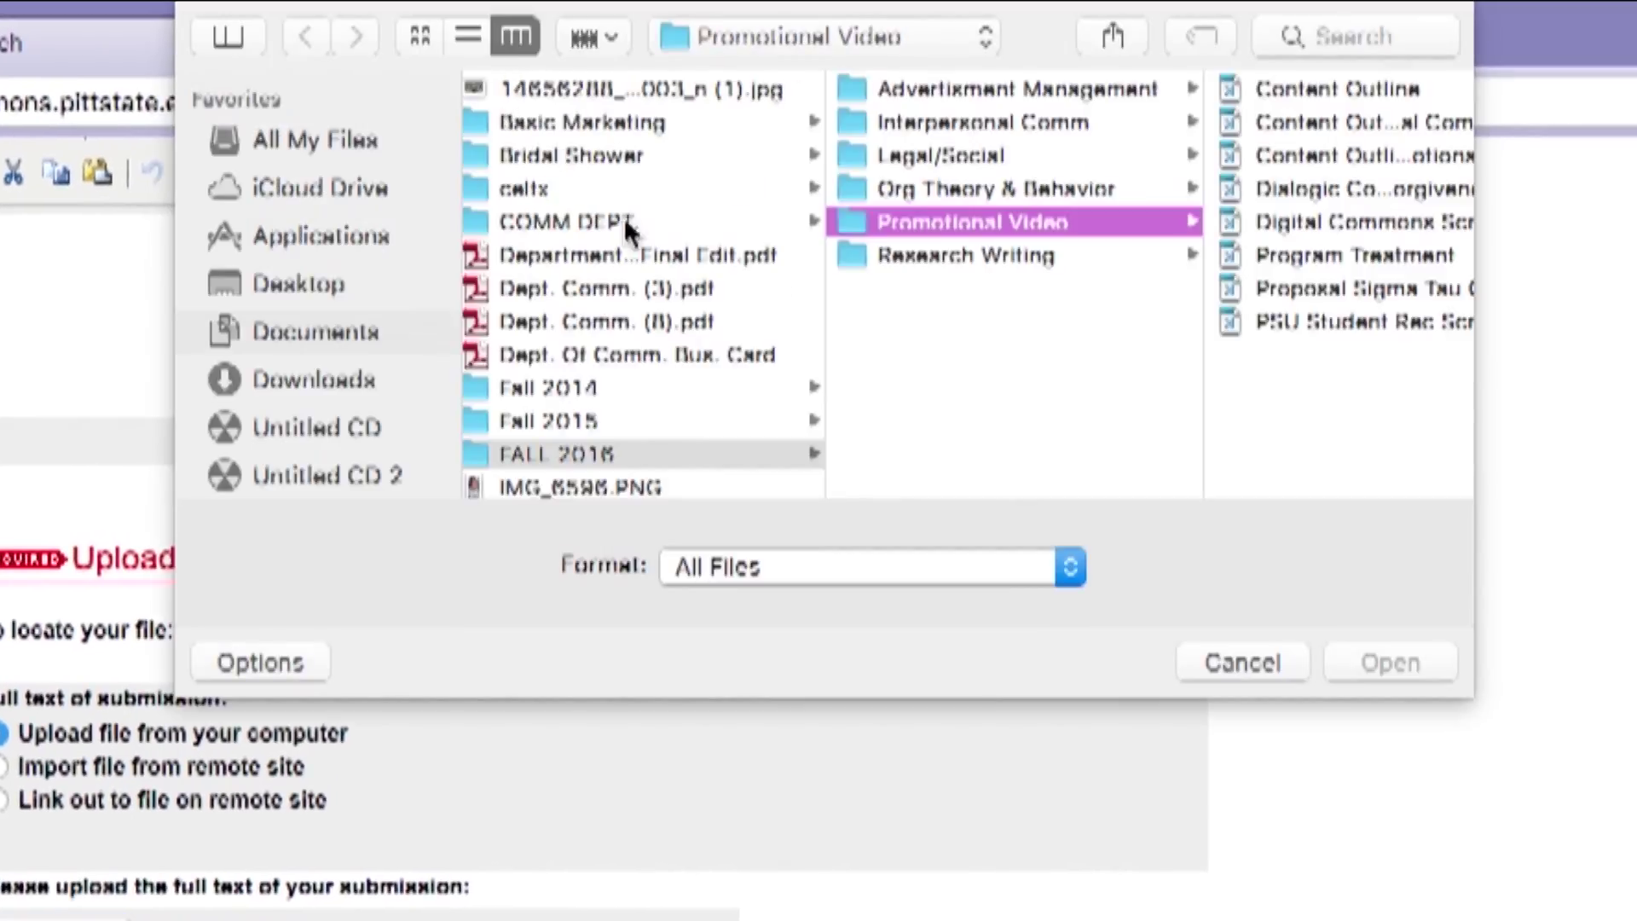
{"action": "left_click", "coordinate": [1350, 188]}
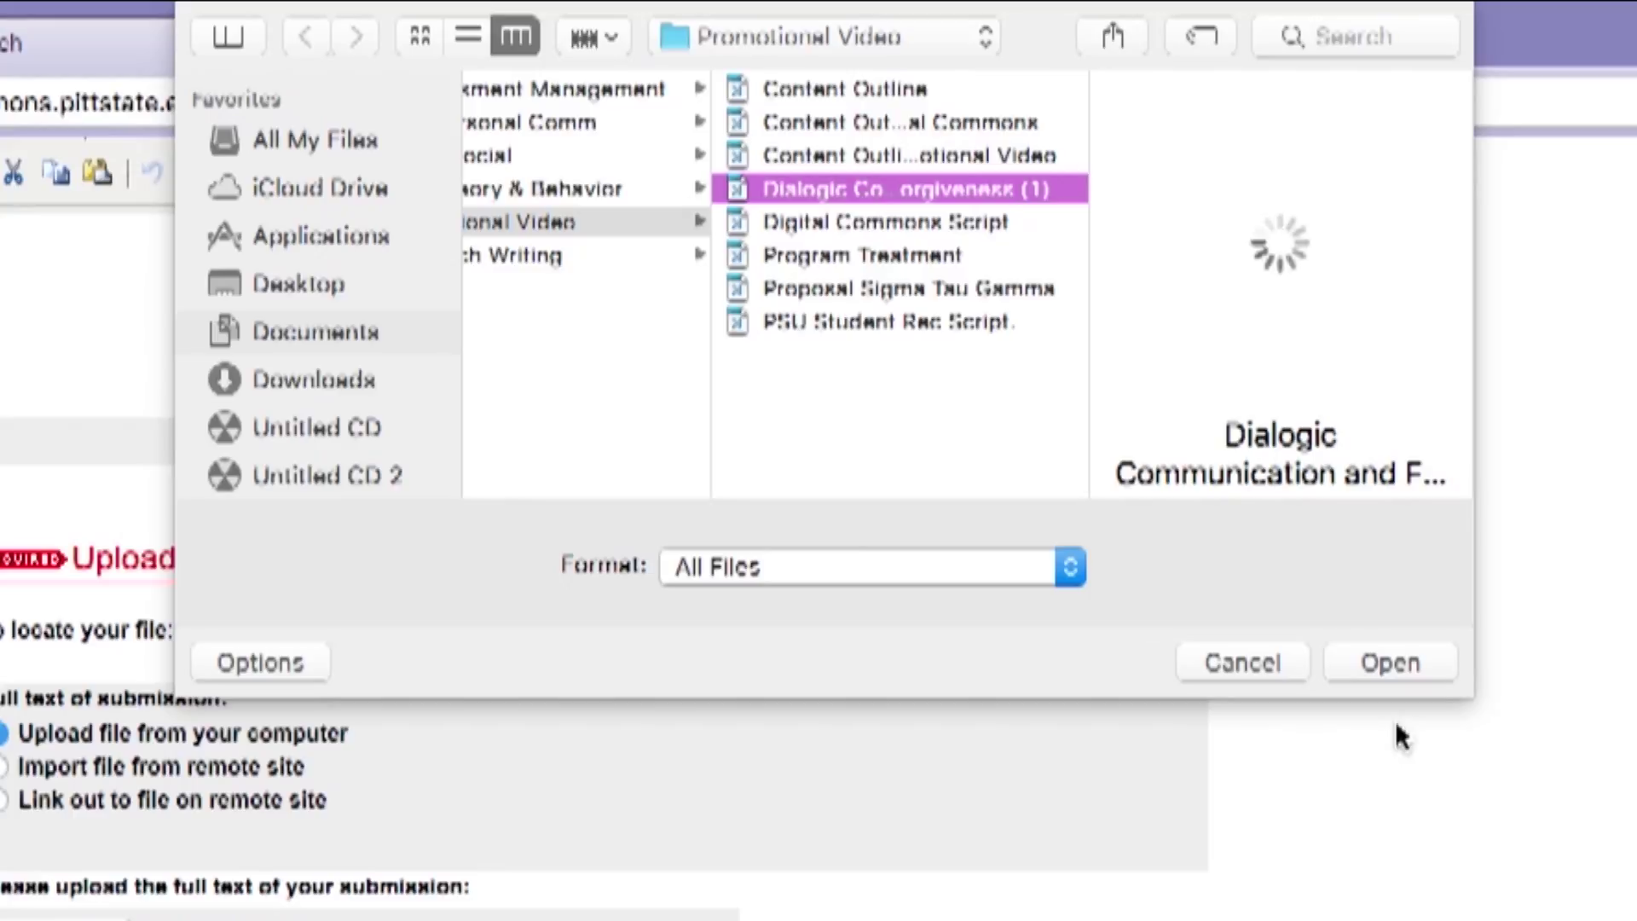
{"action": "left_click", "coordinate": [1390, 663]}
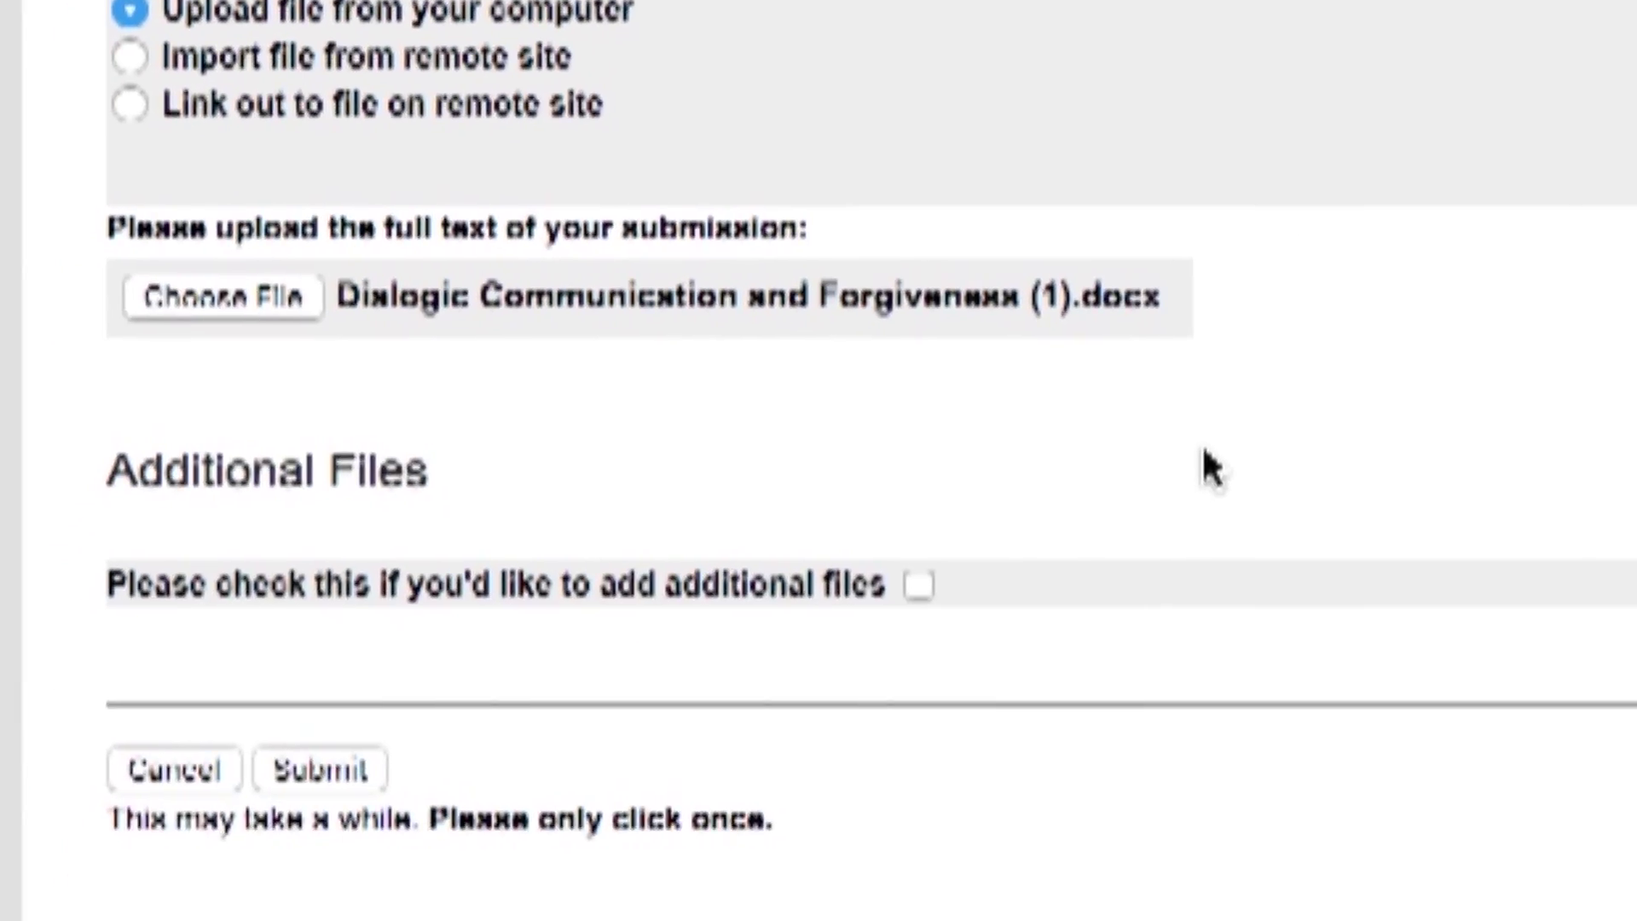
Step: Submit the thesis and review the success page's Submission Metadata table
{"action": "left_click", "coordinate": [318, 770]}
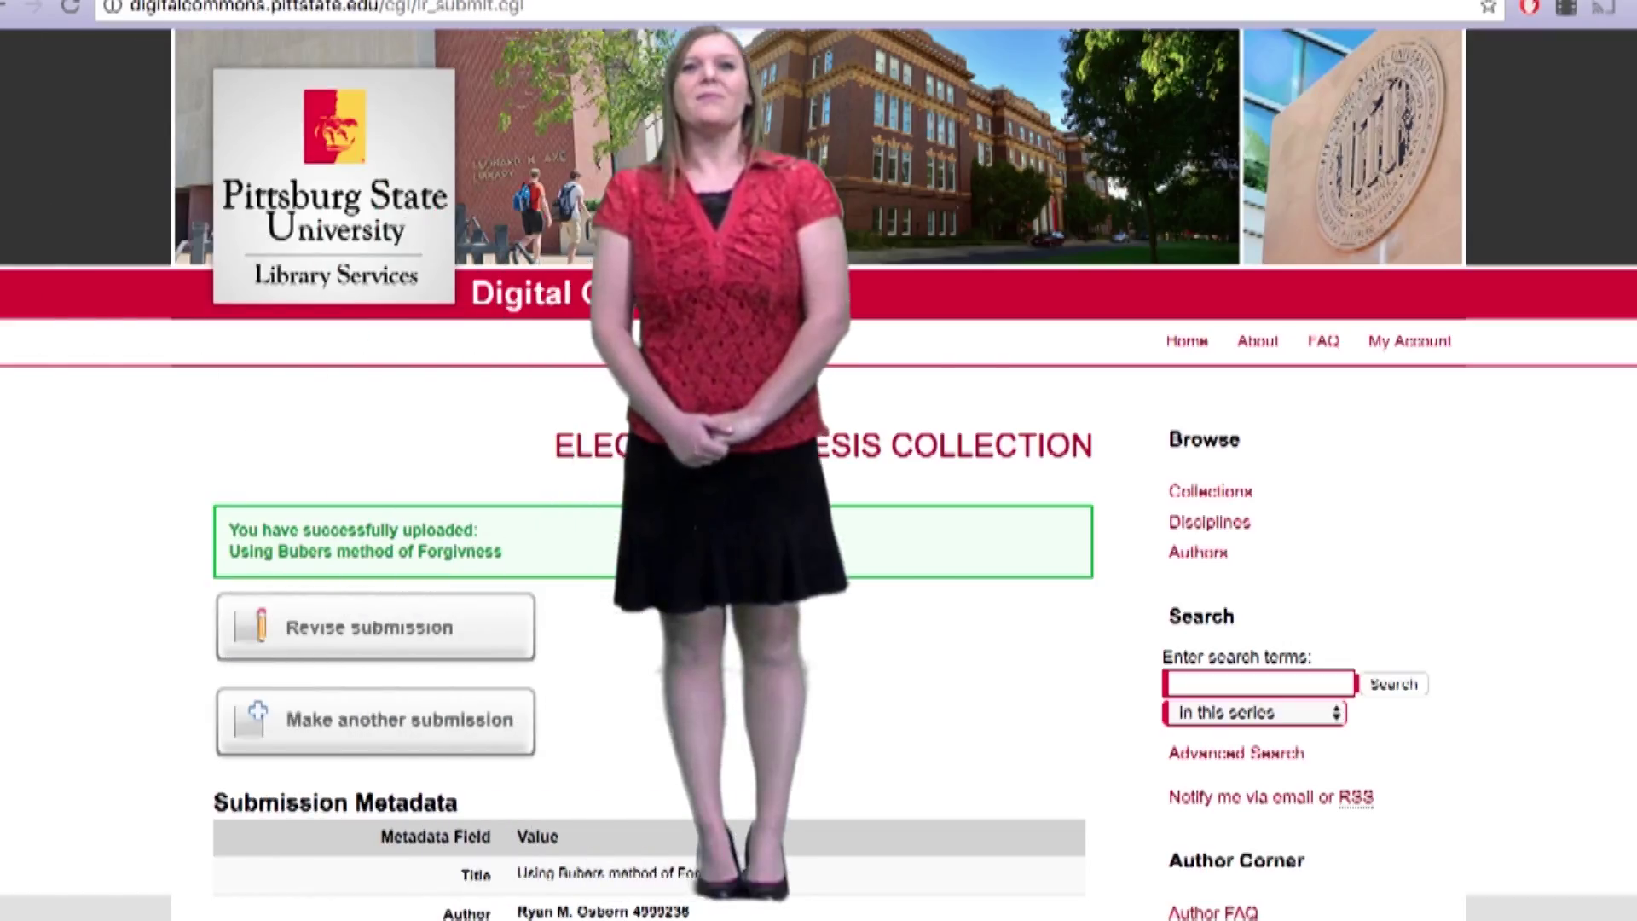
{"action": "scroll", "coordinate": [774, 751], "scroll_direction": "down", "scroll_amount": 4}
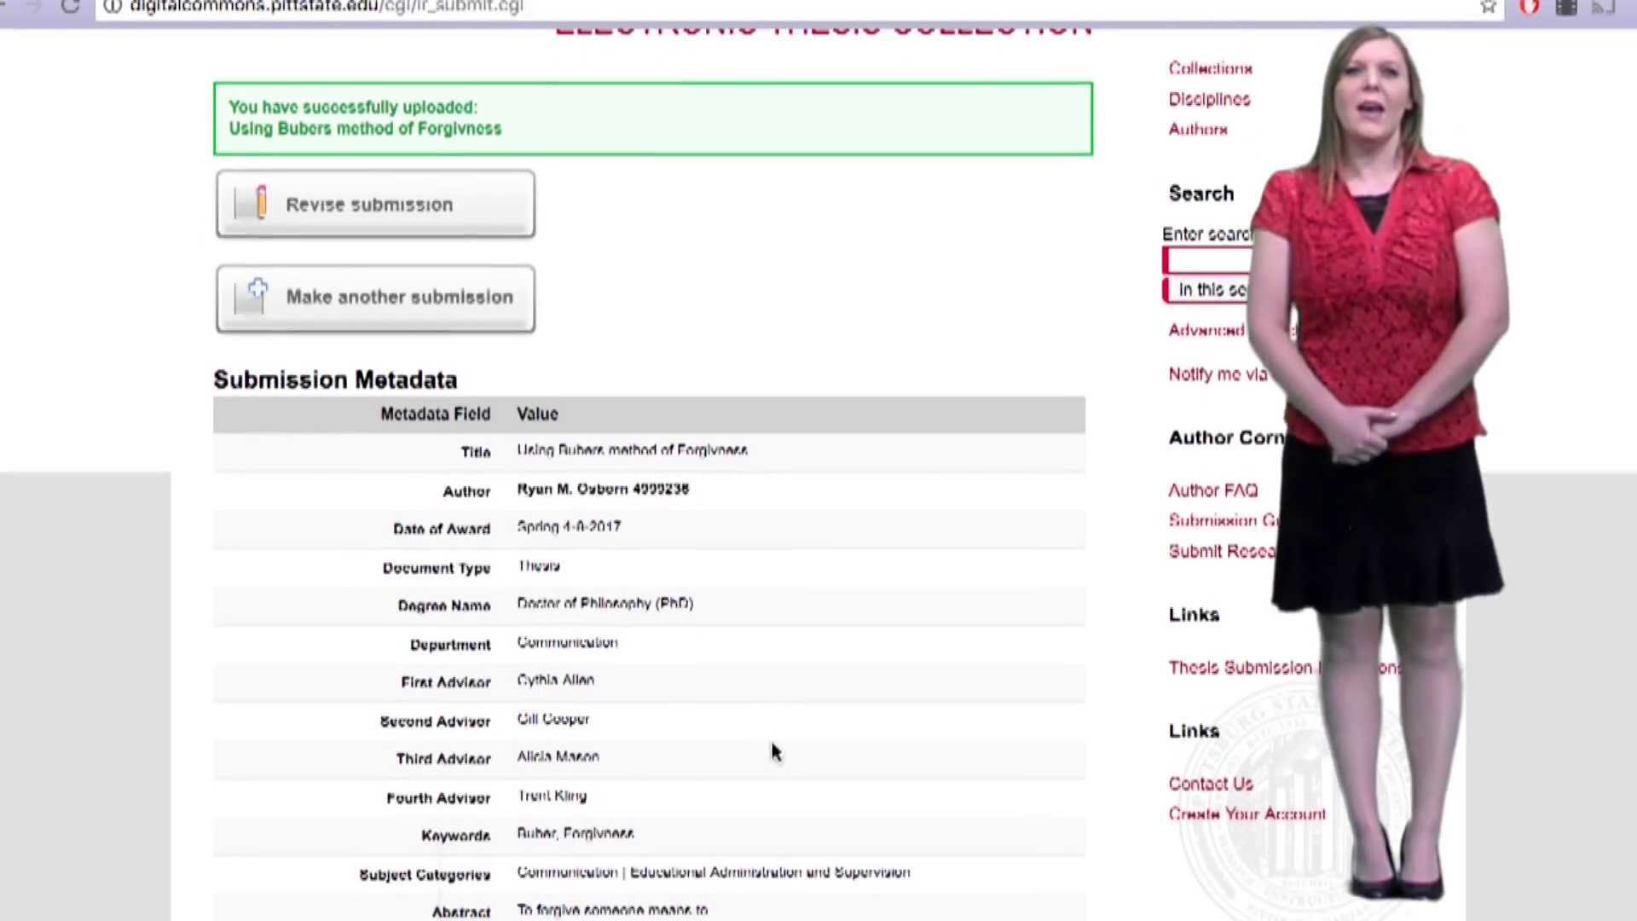
{"action": "scroll", "coordinate": [772, 745], "scroll_direction": "down", "scroll_amount": 2}
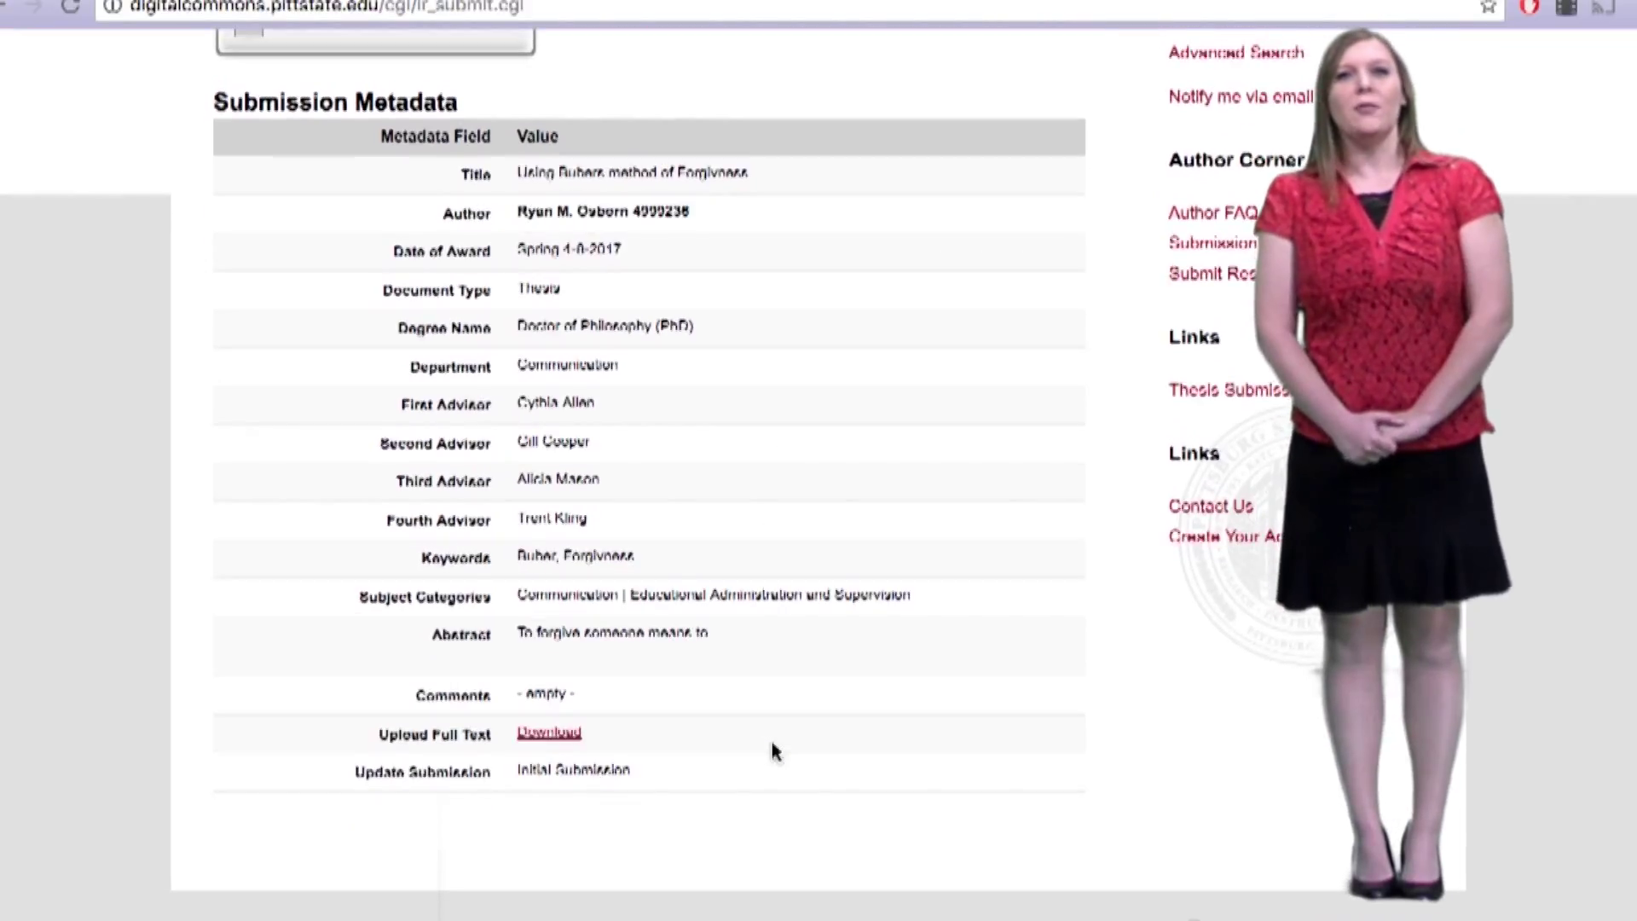
{"action": "scroll", "coordinate": [772, 748], "scroll_direction": "up", "scroll_amount": 5}
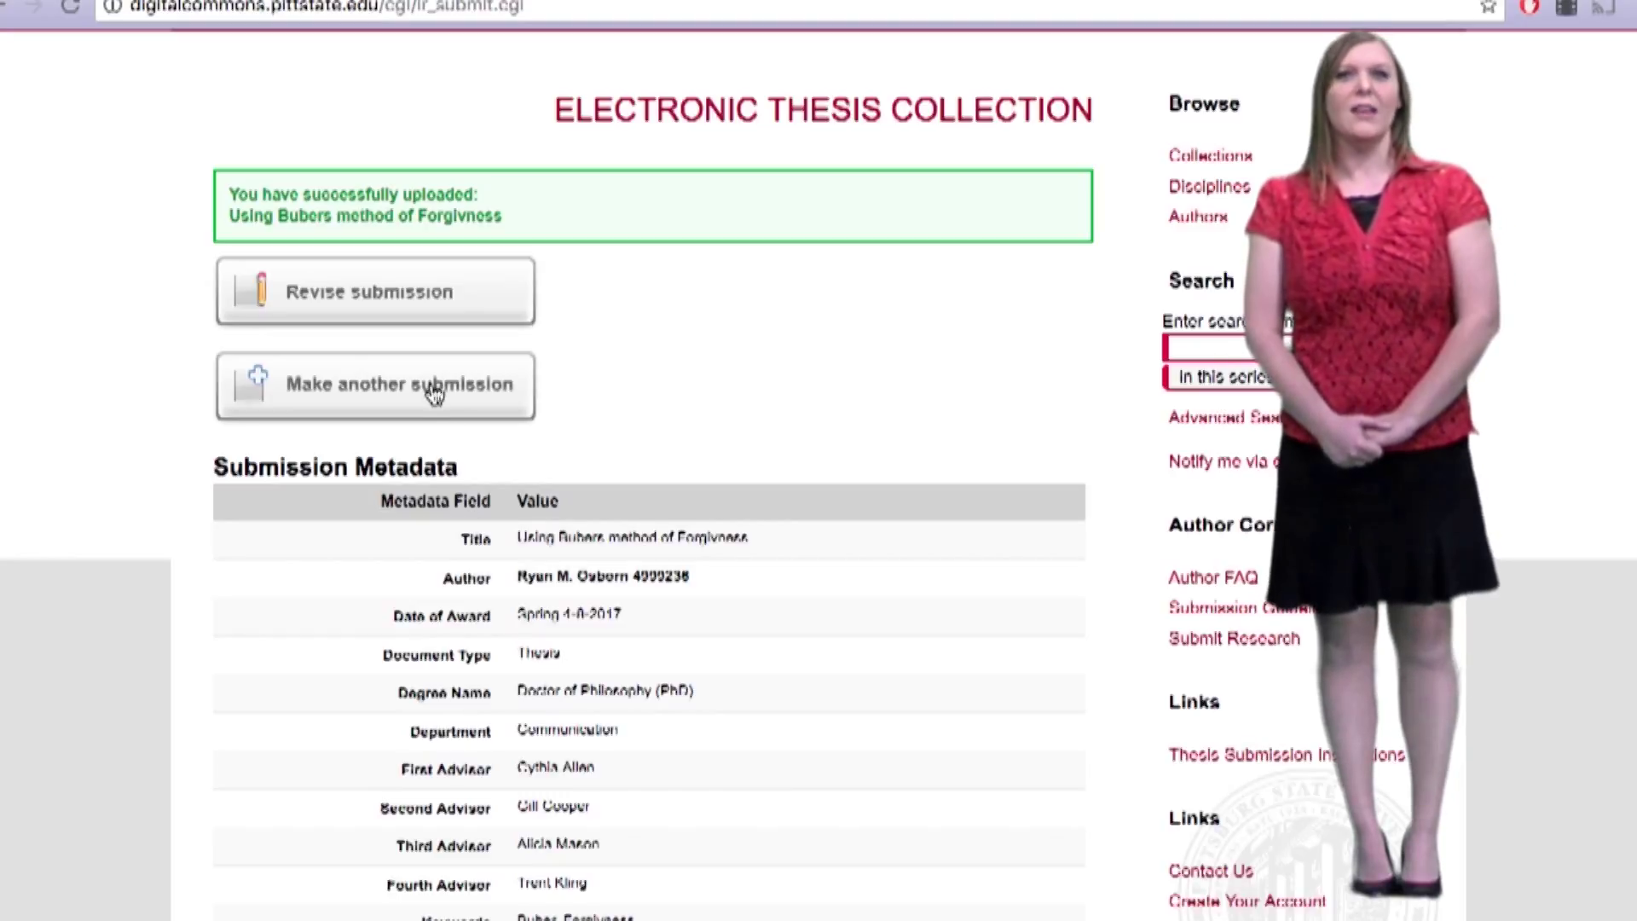
Step: Revise the 'Using Bubers method of Forgivness' submission, scrolling through the prefilled form
{"action": "left_click", "coordinate": [482, 298]}
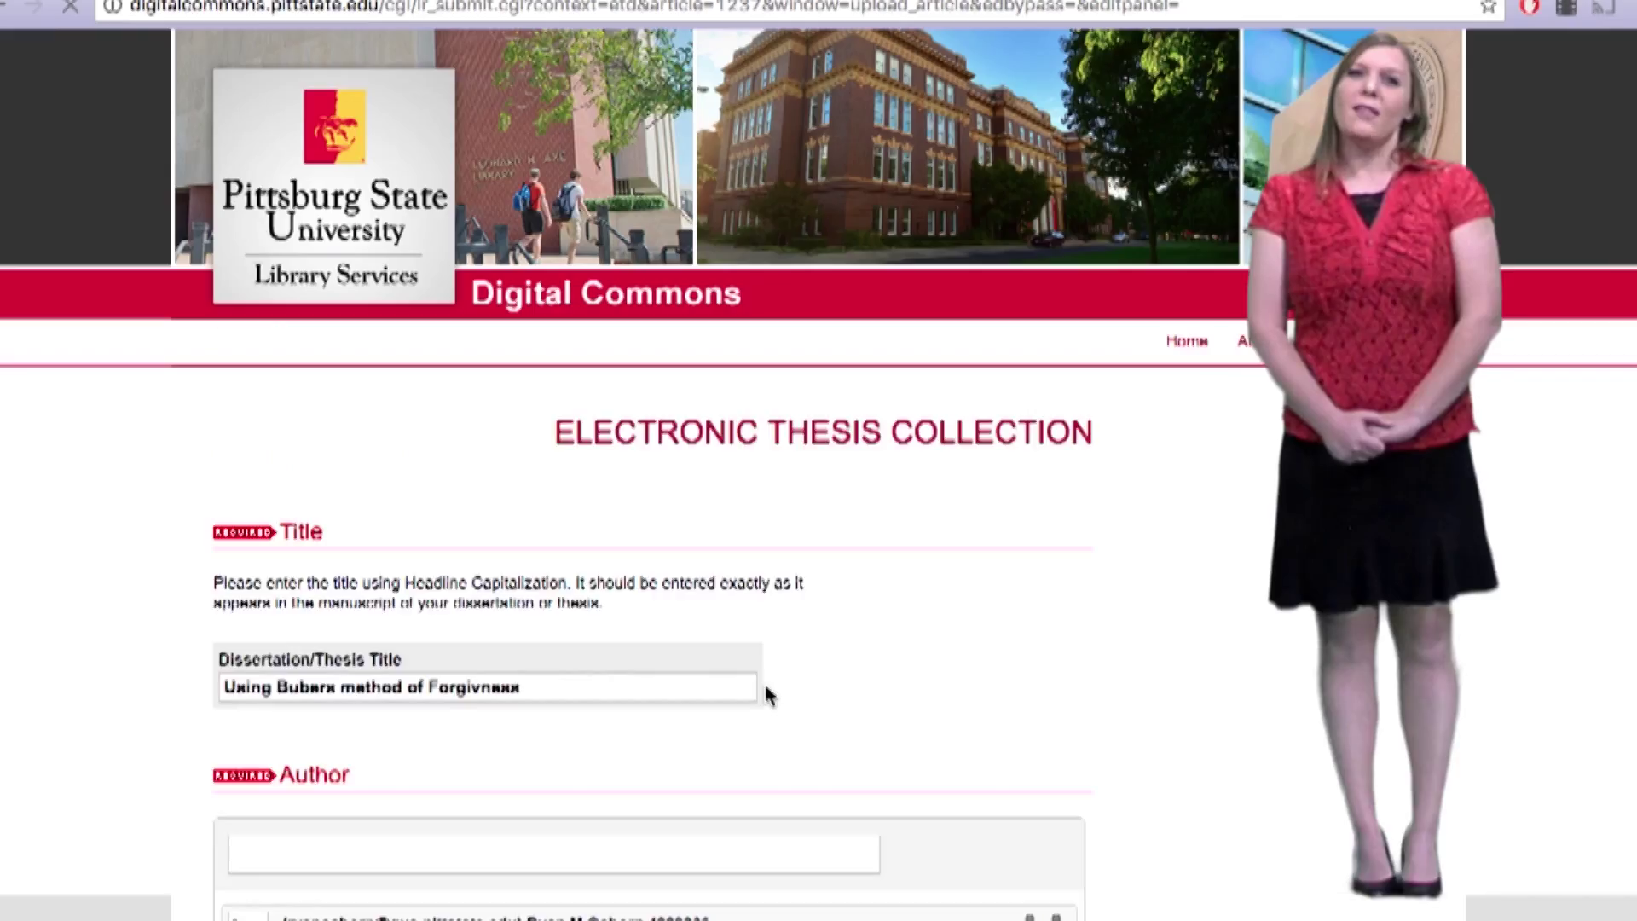
{"action": "scroll", "coordinate": [765, 687], "scroll_direction": "down", "scroll_amount": 12}
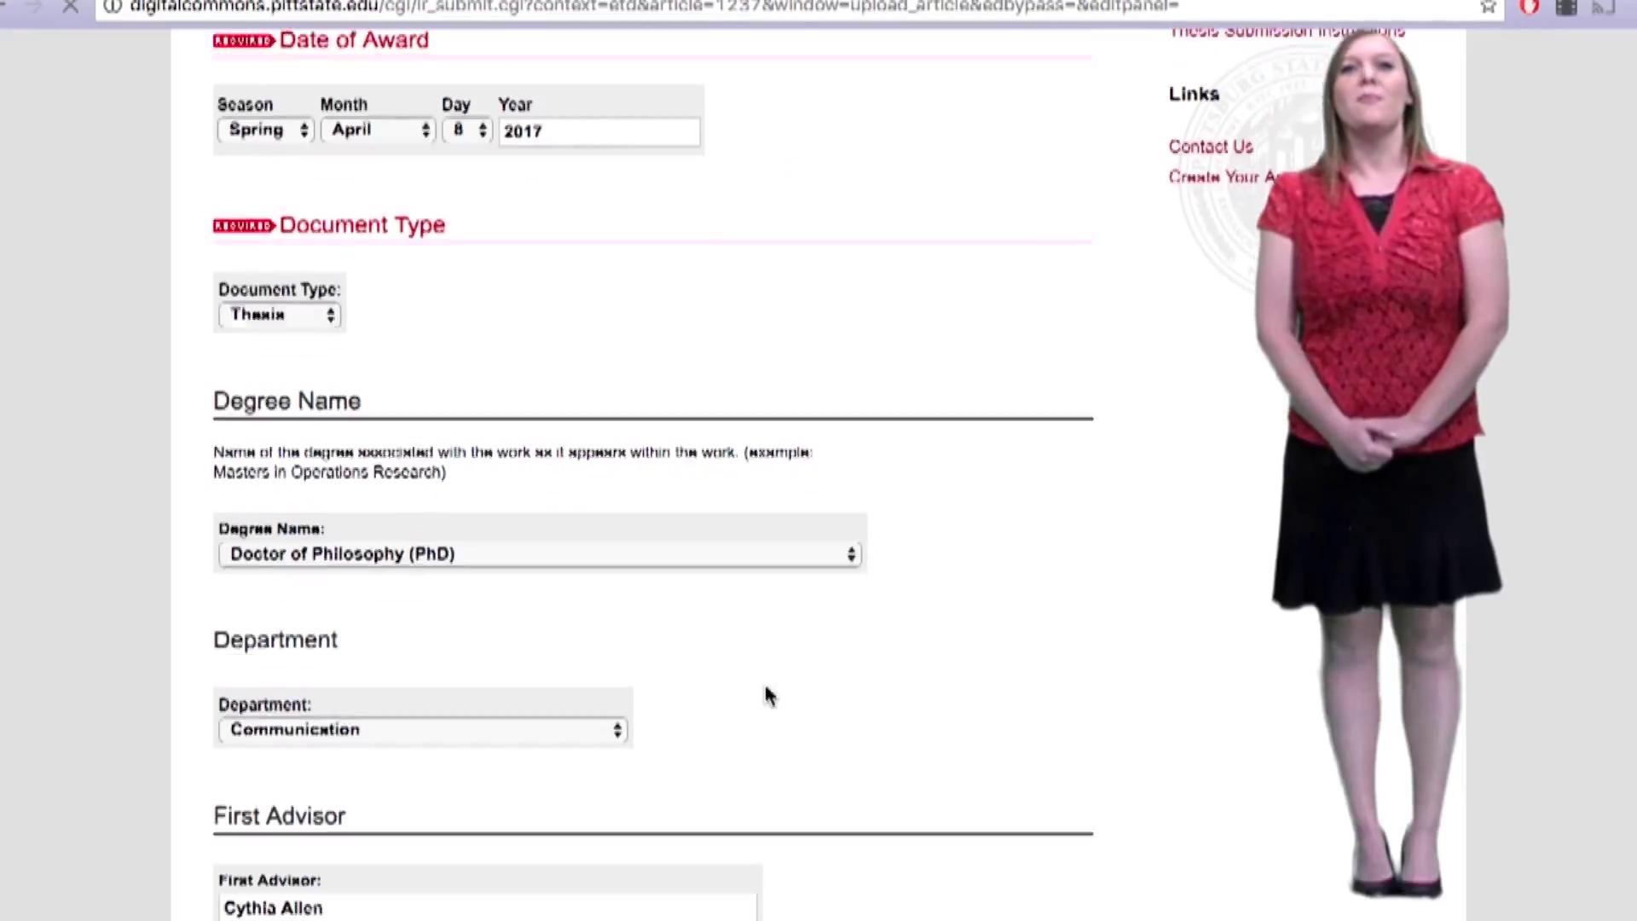
{"action": "scroll", "coordinate": [766, 688], "scroll_direction": "down", "scroll_amount": 9}
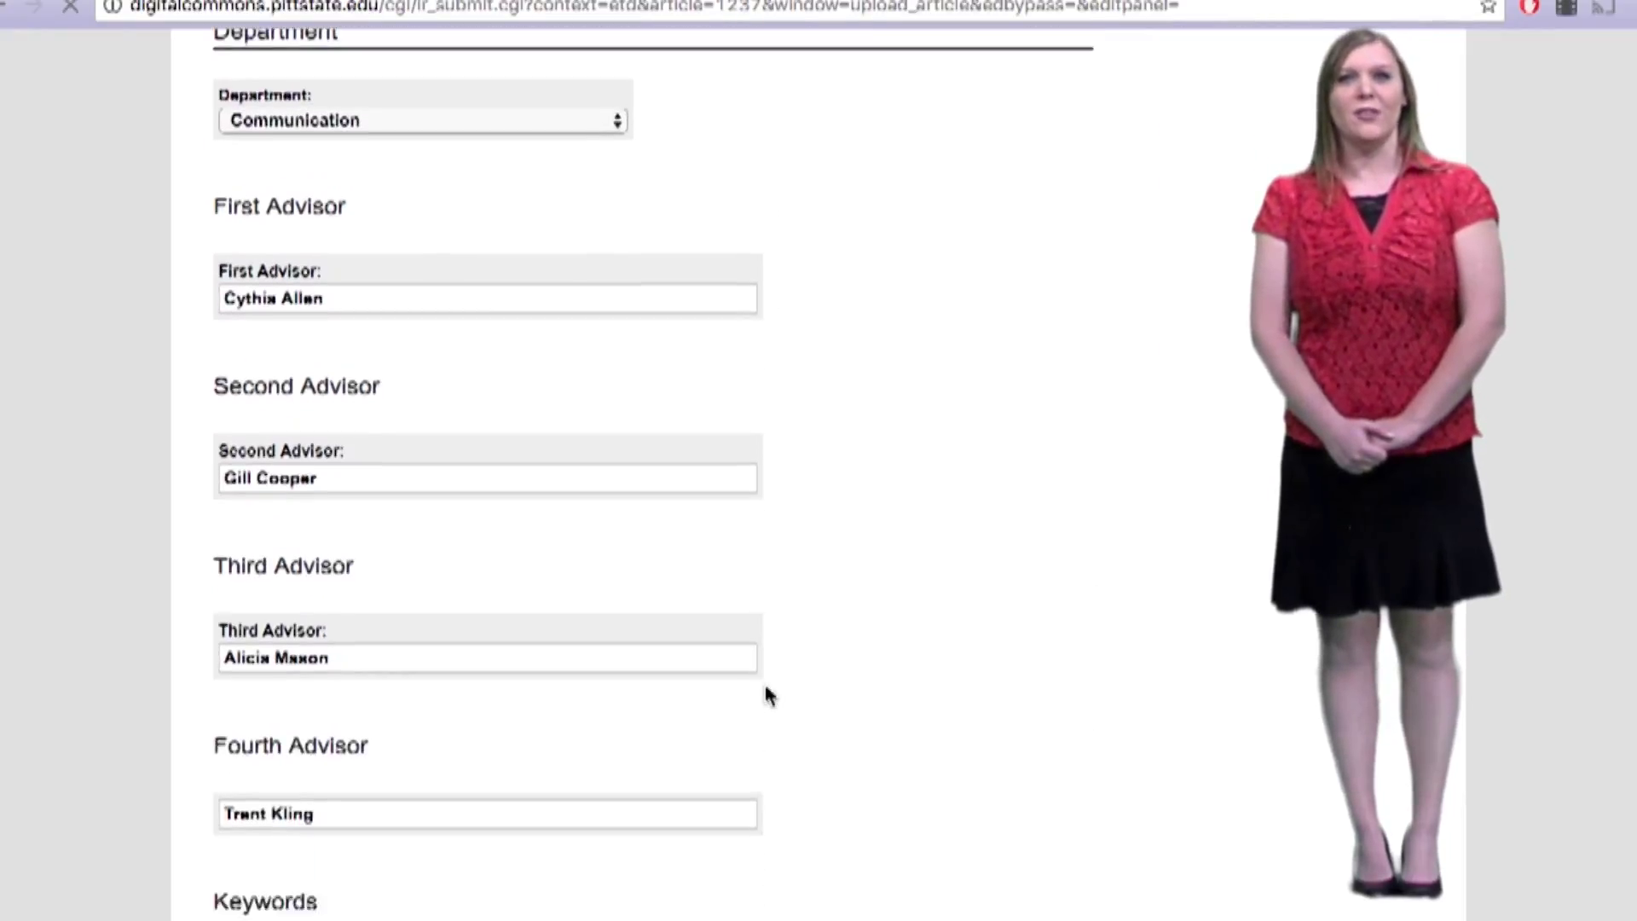
{"action": "scroll", "coordinate": [765, 694], "scroll_direction": "down", "scroll_amount": 12}
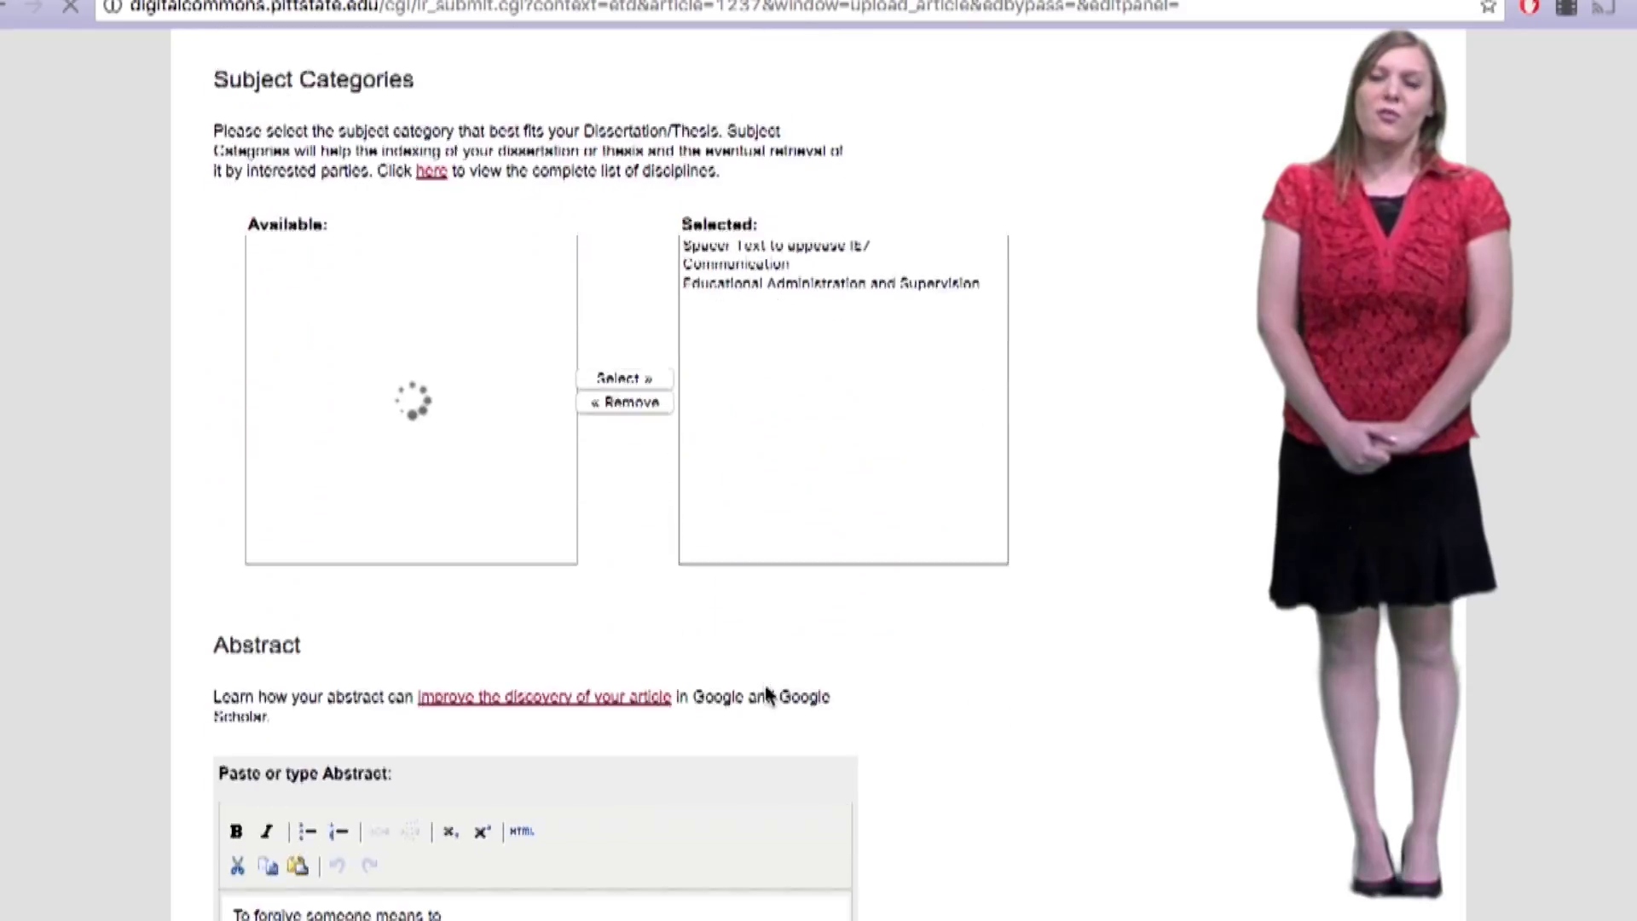
{"action": "scroll", "coordinate": [765, 695], "scroll_direction": "down", "scroll_amount": 12}
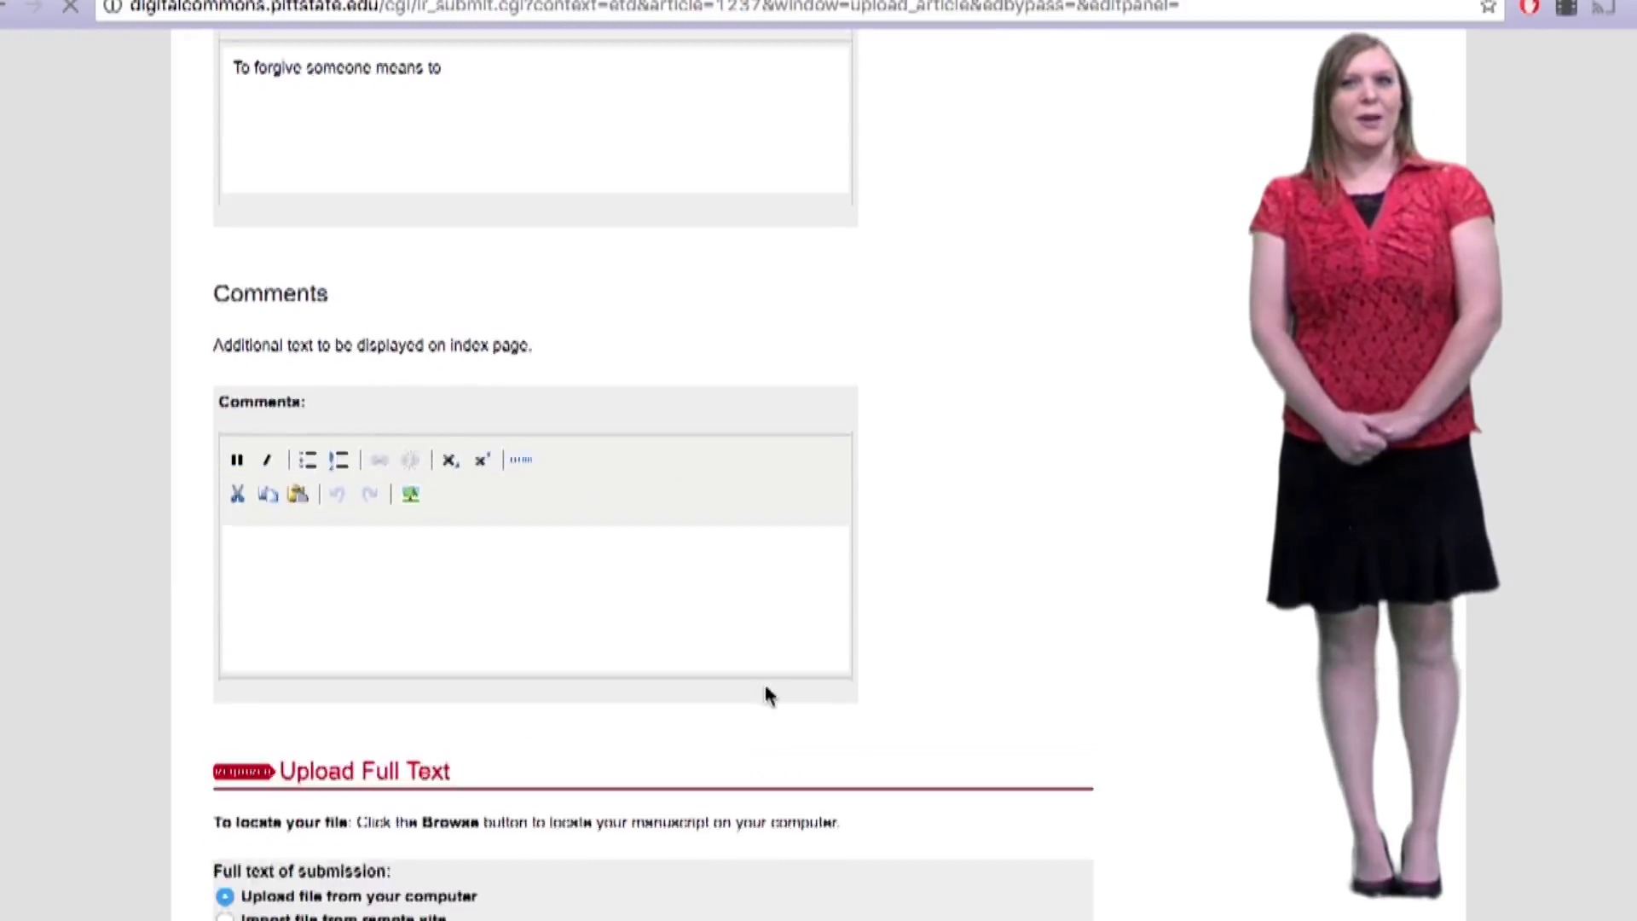
{"action": "scroll", "coordinate": [765, 695], "scroll_direction": "down", "scroll_amount": 5}
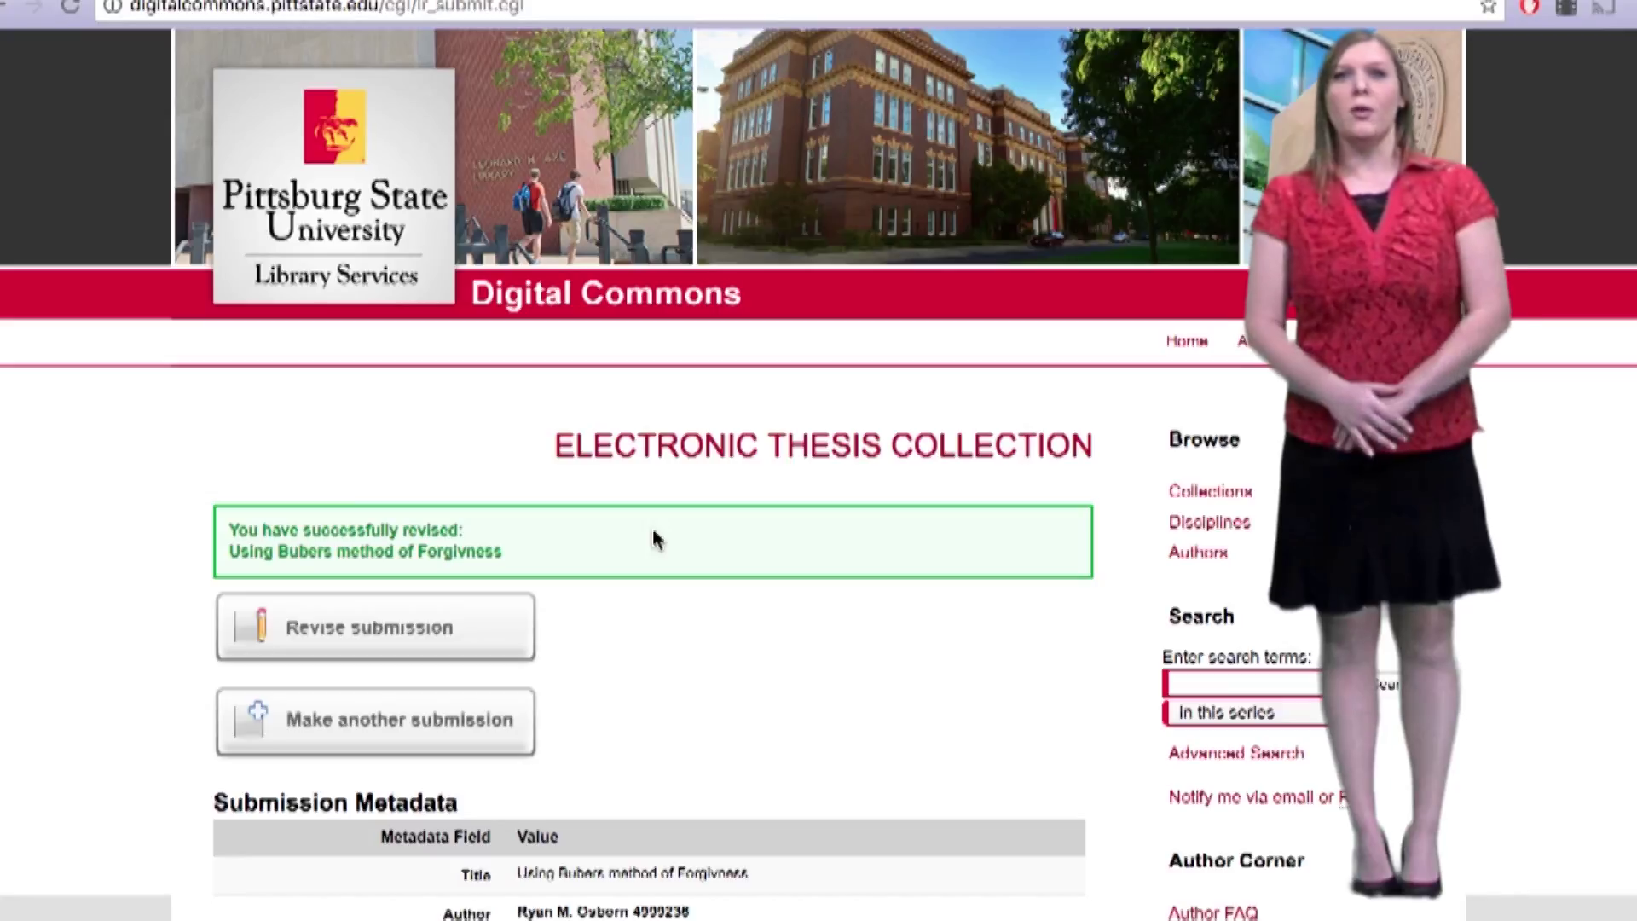
{"action": "scroll", "coordinate": [655, 539], "scroll_direction": "down", "scroll_amount": 8}
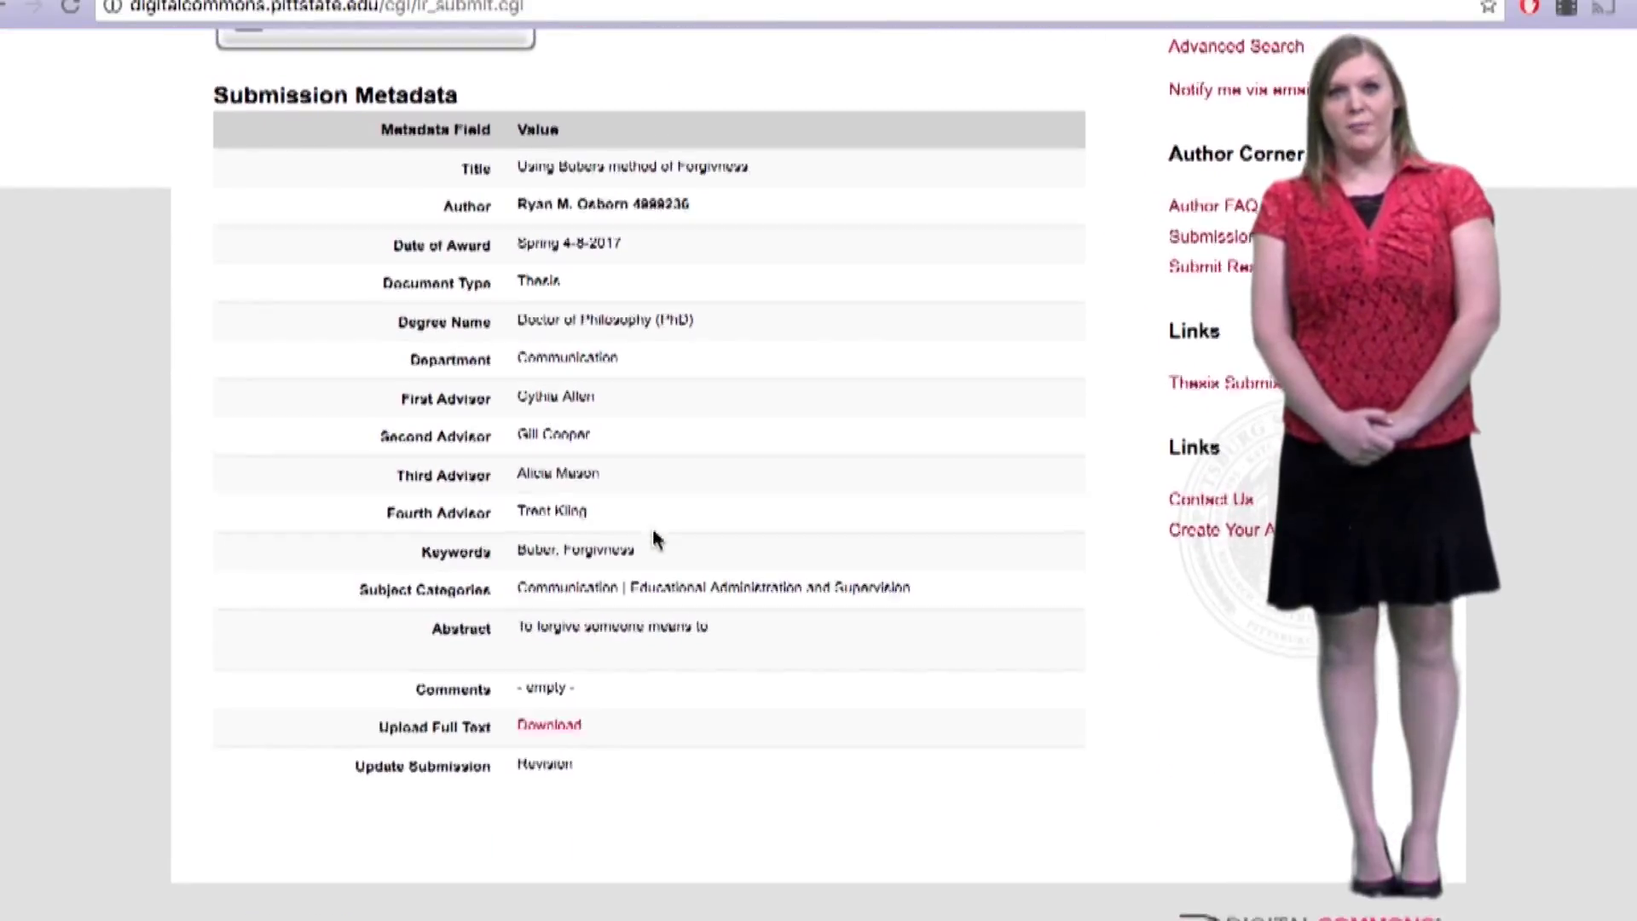
{"action": "scroll", "coordinate": [654, 538], "scroll_direction": "up", "scroll_amount": 6}
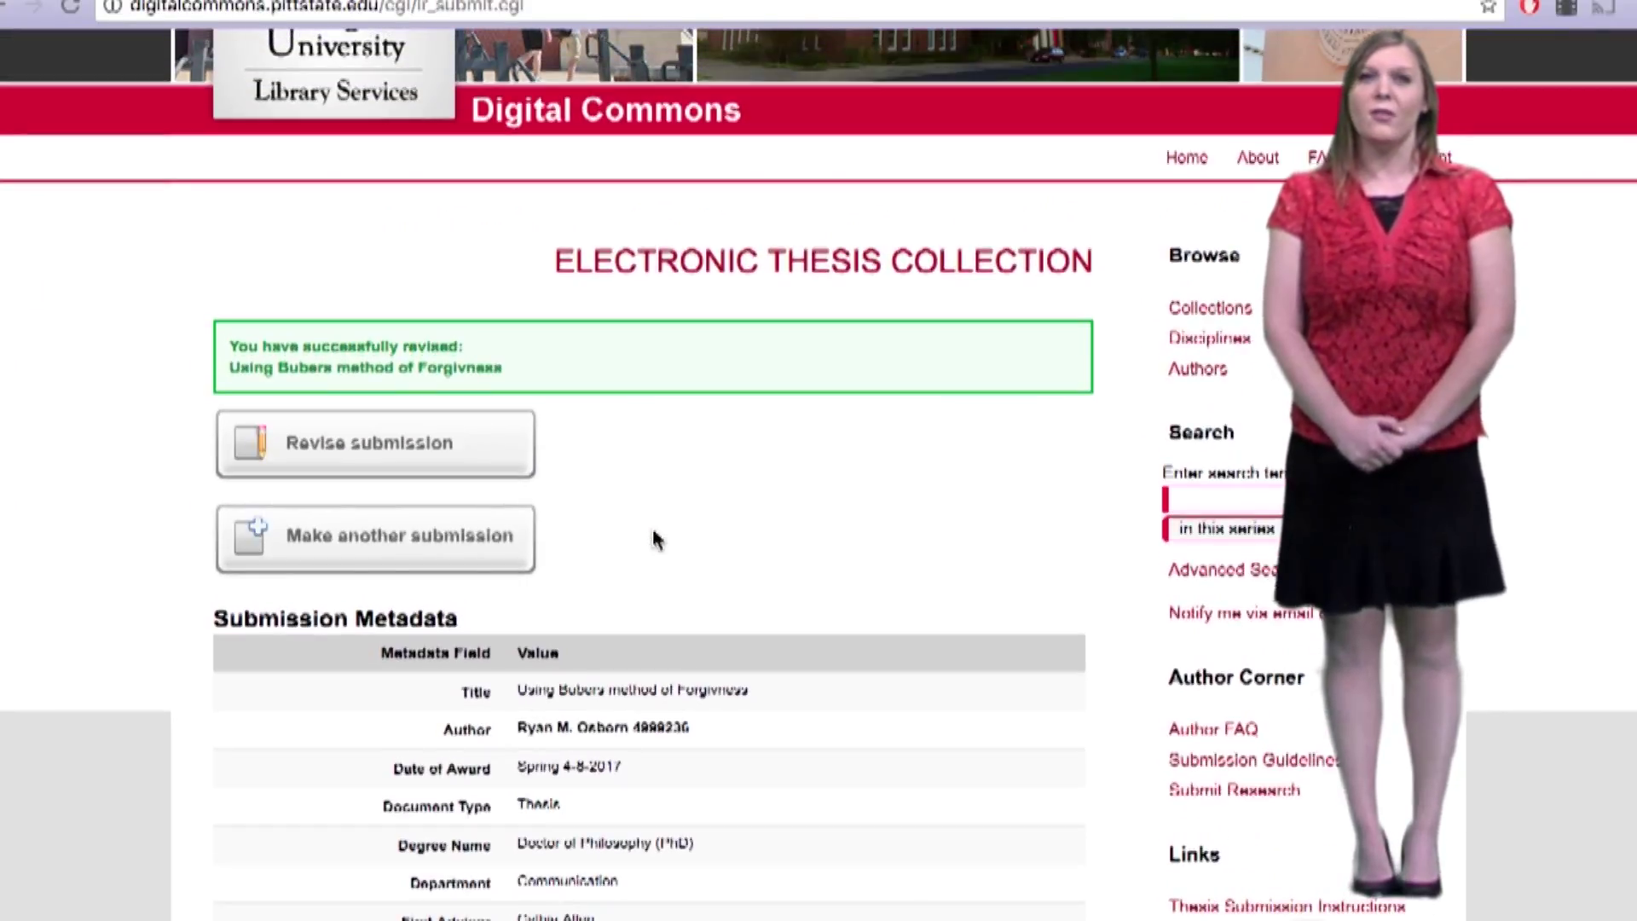
{"action": "scroll", "coordinate": [655, 539], "scroll_direction": "up", "scroll_amount": 2}
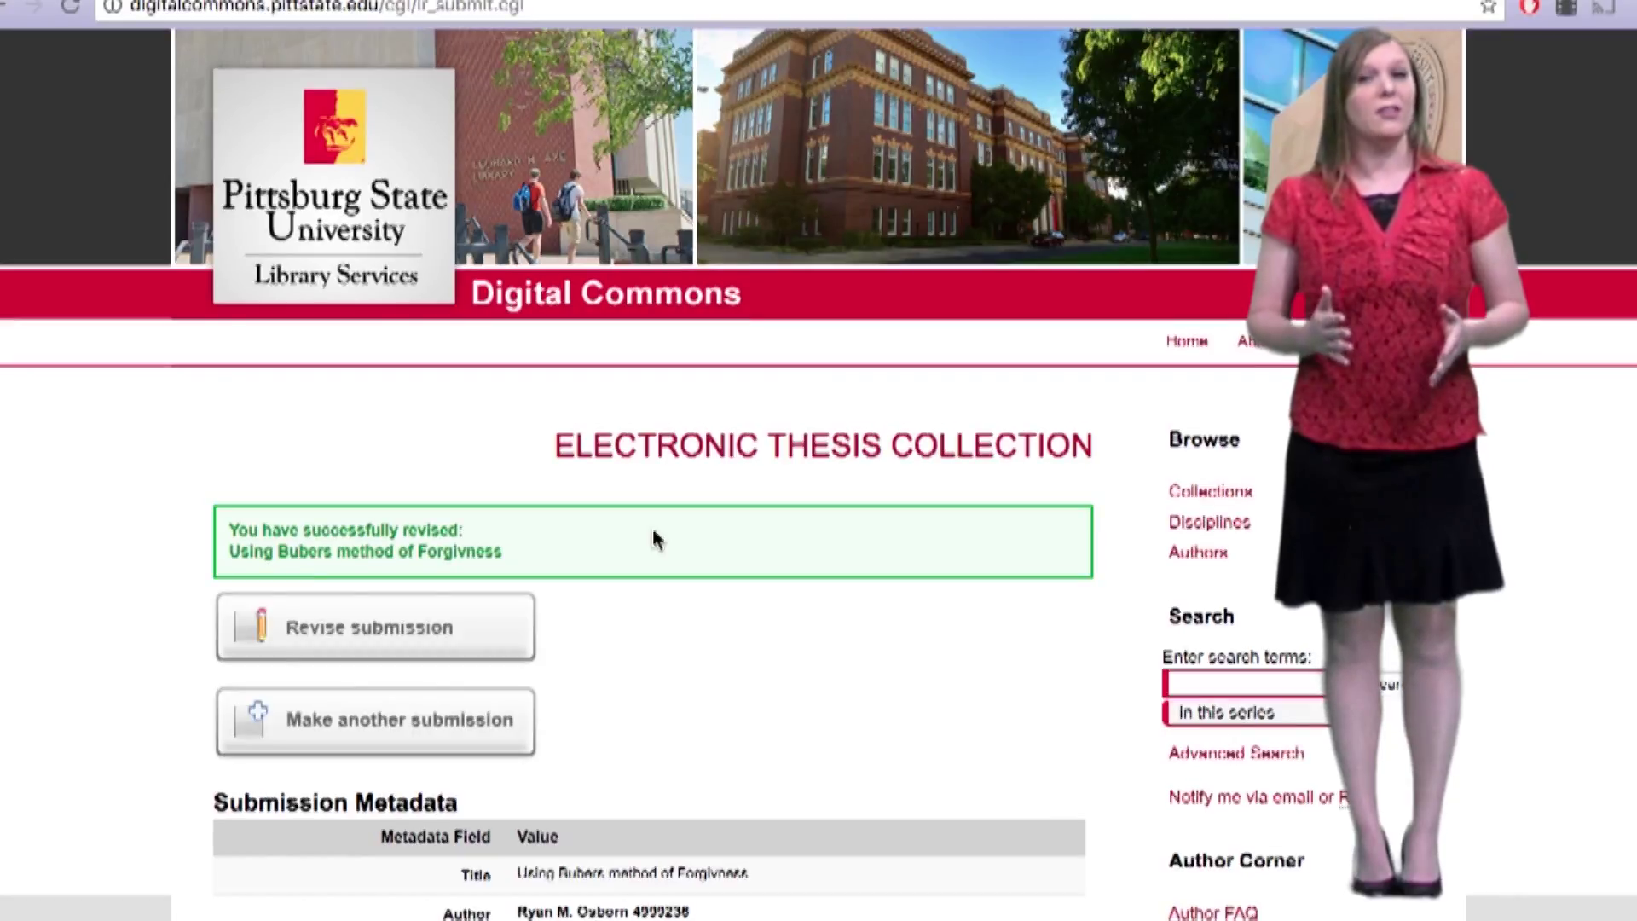